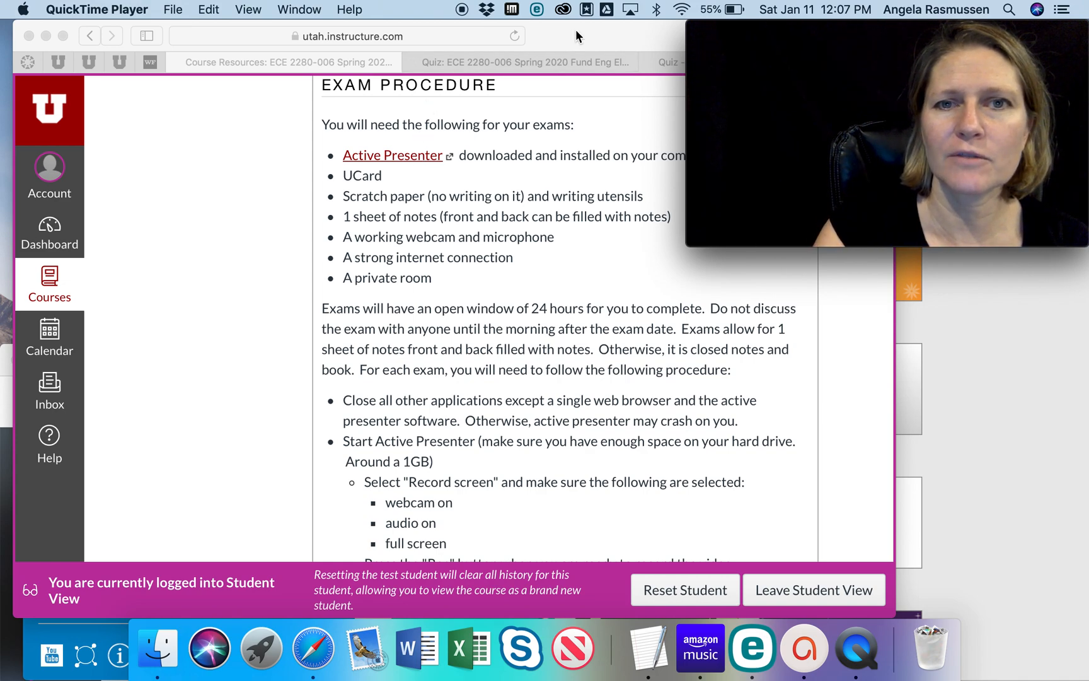
- Review the Exam Procedure requirements and bring the Course Resources browser window to the front
{"action": "scroll", "coordinate": [239, 184], "scroll_direction": "up", "scroll_amount": 15}
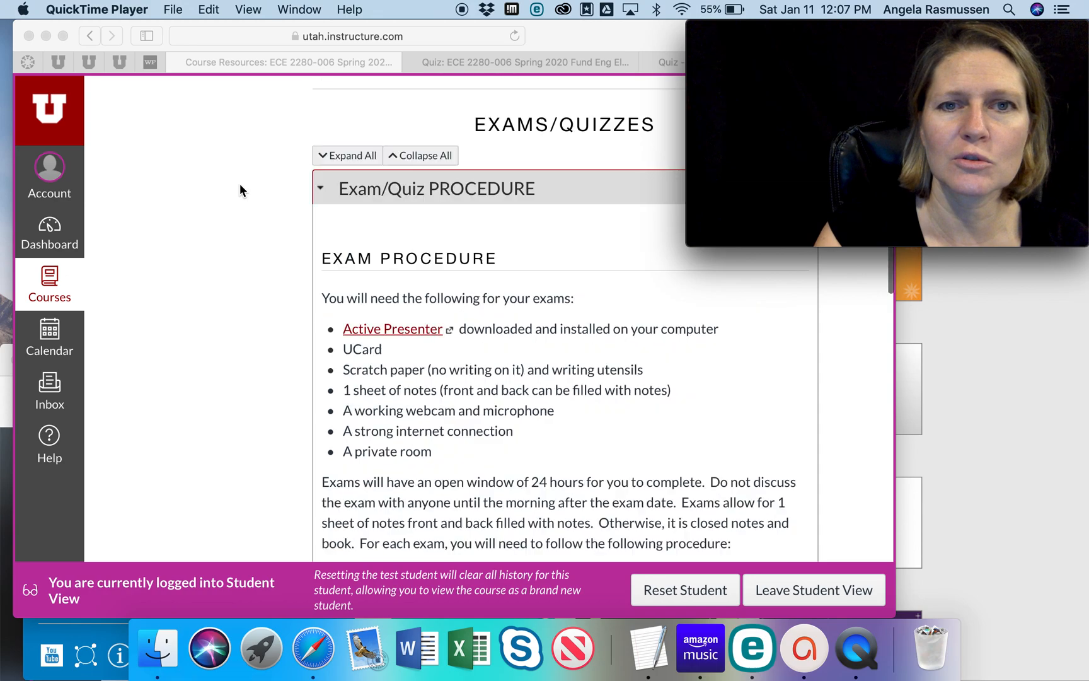
{"action": "scroll", "coordinate": [467, 252], "scroll_direction": "down", "scroll_amount": 15}
{"action": "scroll", "coordinate": [467, 252], "scroll_direction": "up", "scroll_amount": 3}
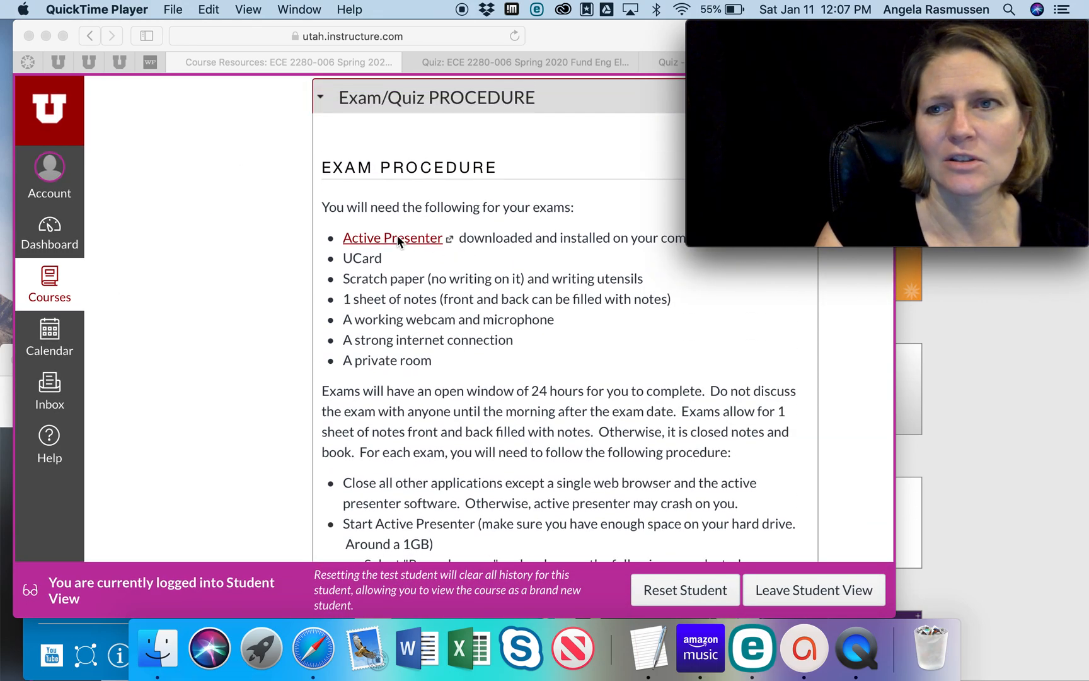
{"action": "right_click", "coordinate": [312, 645]}
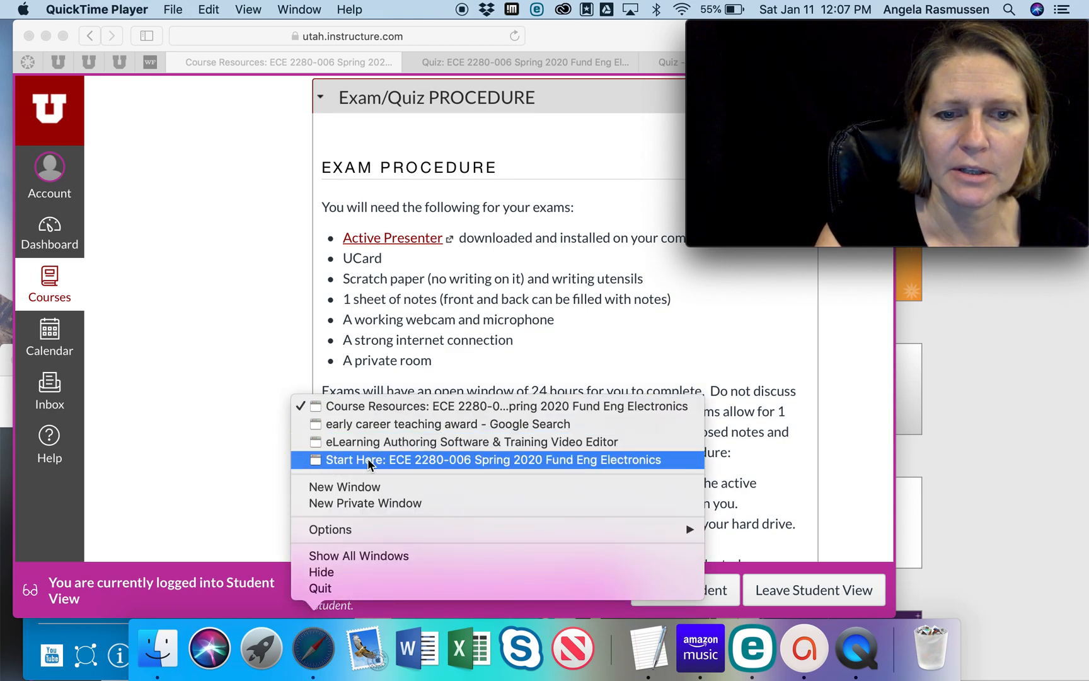
{"action": "left_click", "coordinate": [360, 406]}
{"action": "left_click_drag", "start_coordinate": [589, 68], "coordinate": [575, 25]}
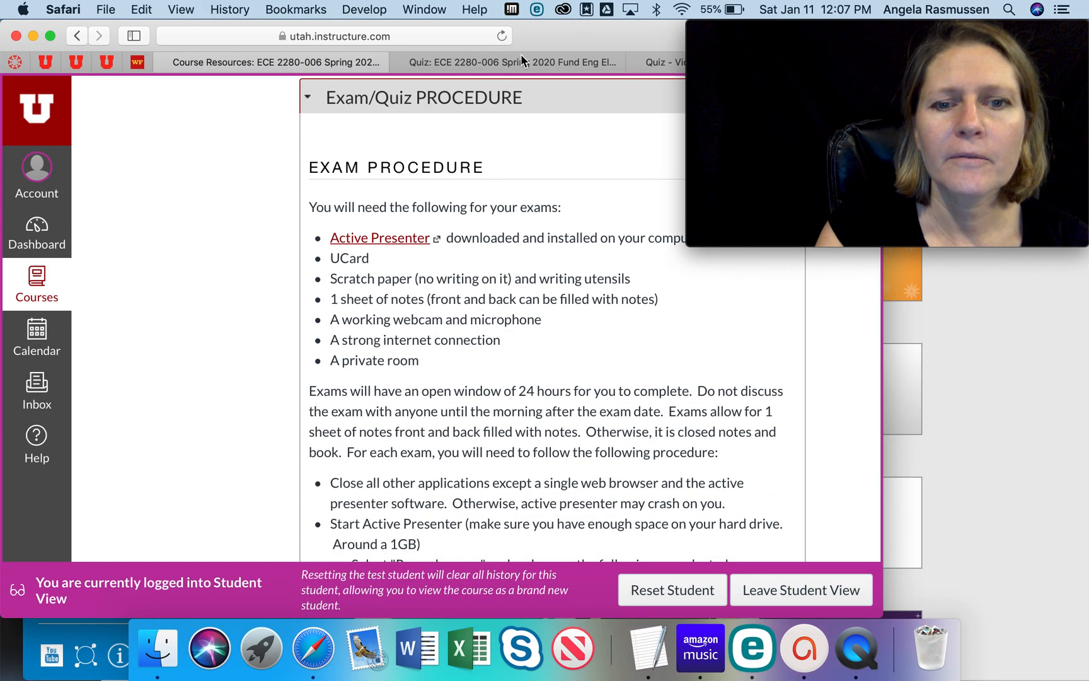
- Open the Active Presenter link in a new window, view its download options for Windows and macOS, and close that window
{"action": "right_click", "coordinate": [373, 239]}
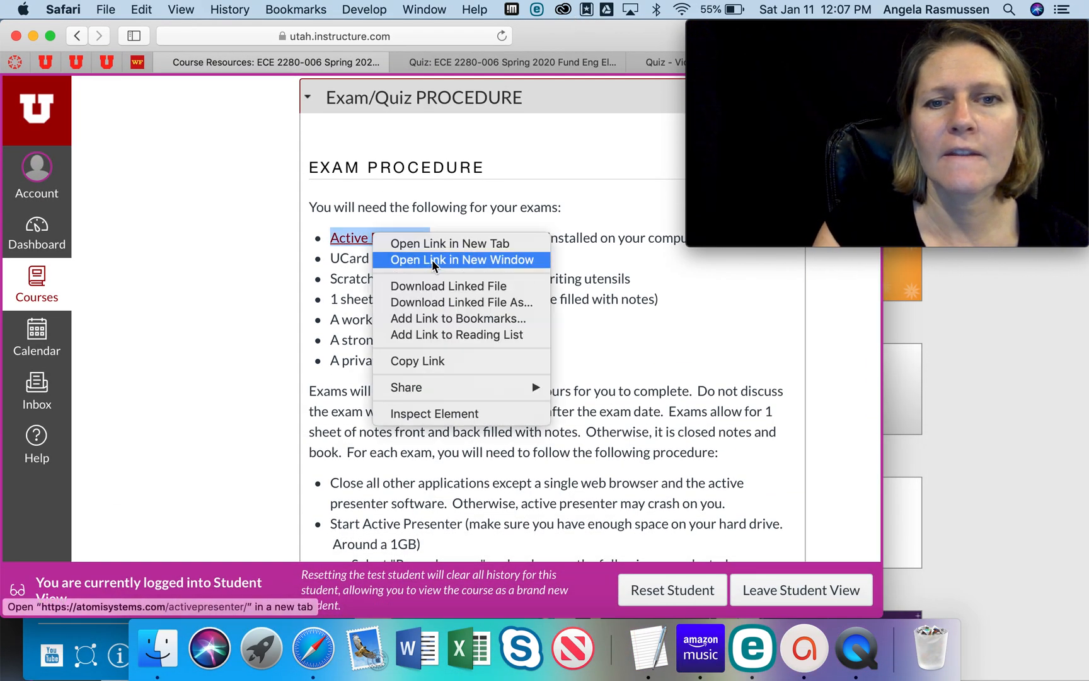
{"action": "left_click", "coordinate": [589, 328]}
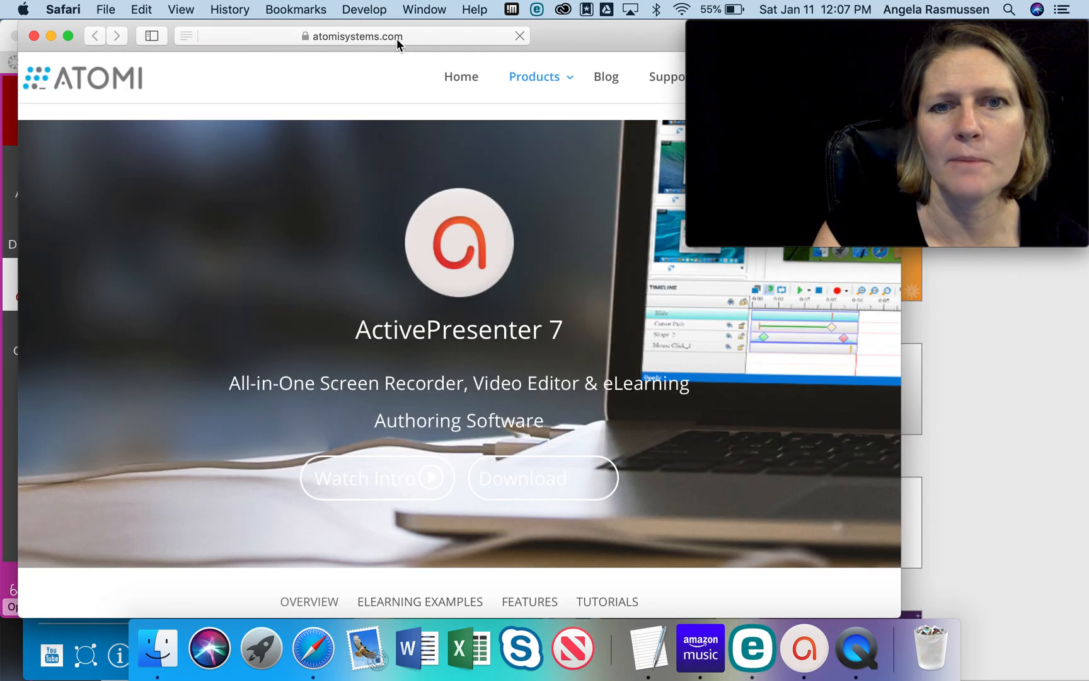
{"action": "mouse_move", "coordinate": [555, 79]}
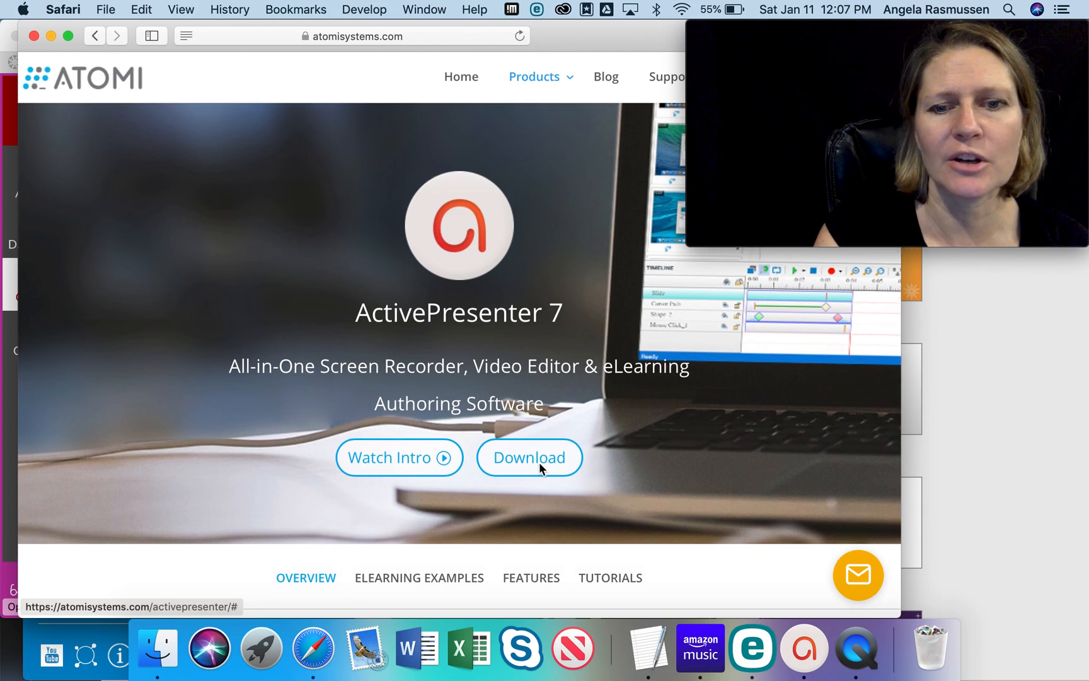
{"action": "left_click", "coordinate": [539, 463]}
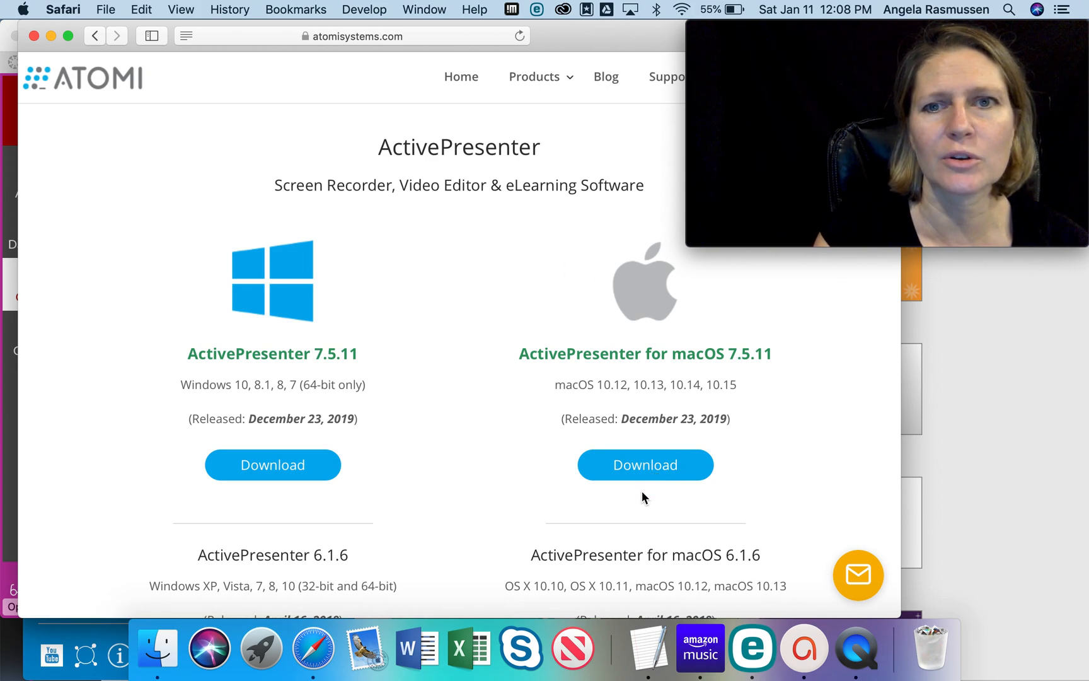
{"action": "left_click", "coordinate": [33, 36]}
- Search the computer for "activepres" and switch to the ActivePresenter application
{"action": "key", "text": "super+space"}
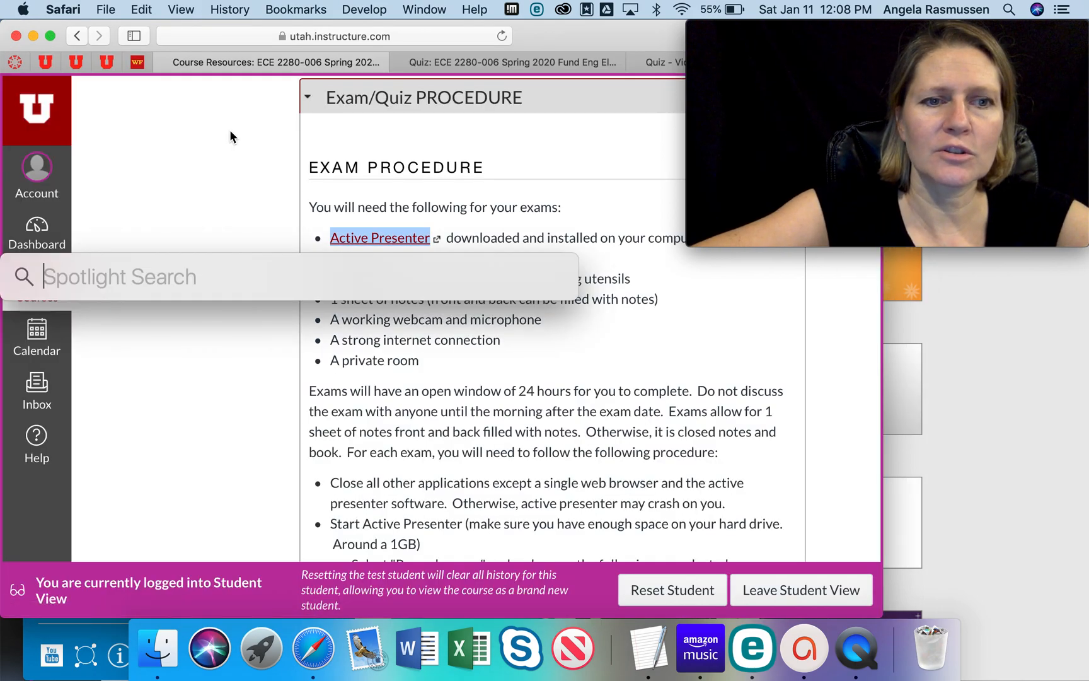
{"action": "type", "text": "activ"}
{"action": "type", "text": "epre"}
{"action": "key", "text": "BackSpace"}
{"action": "type", "text": "res"}
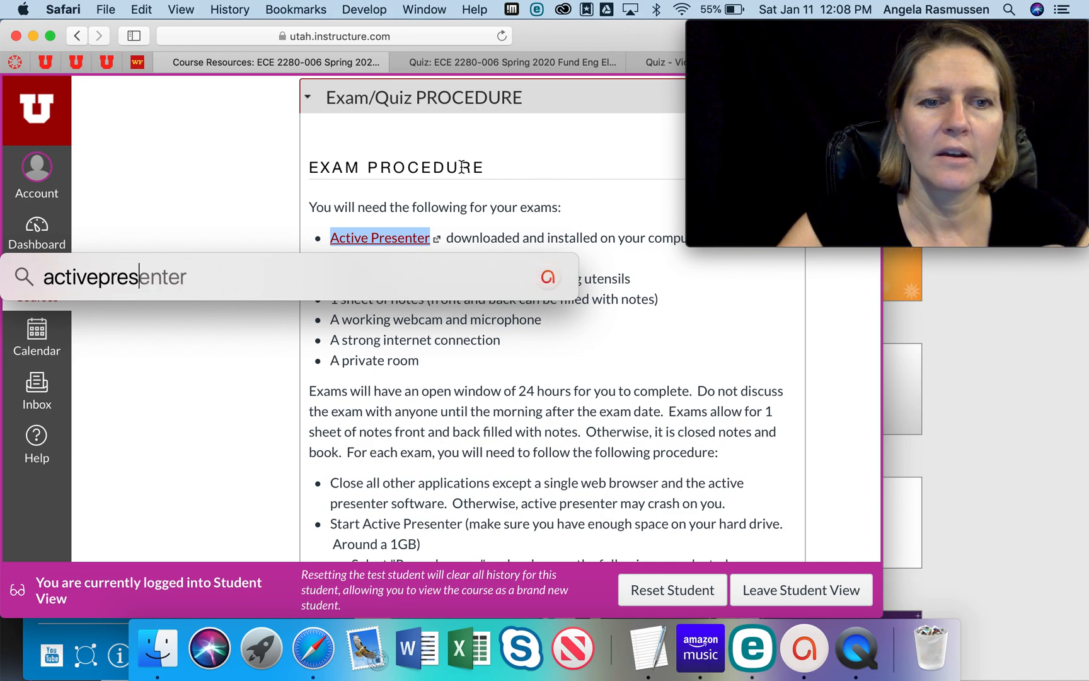
{"action": "key", "text": "Return"}
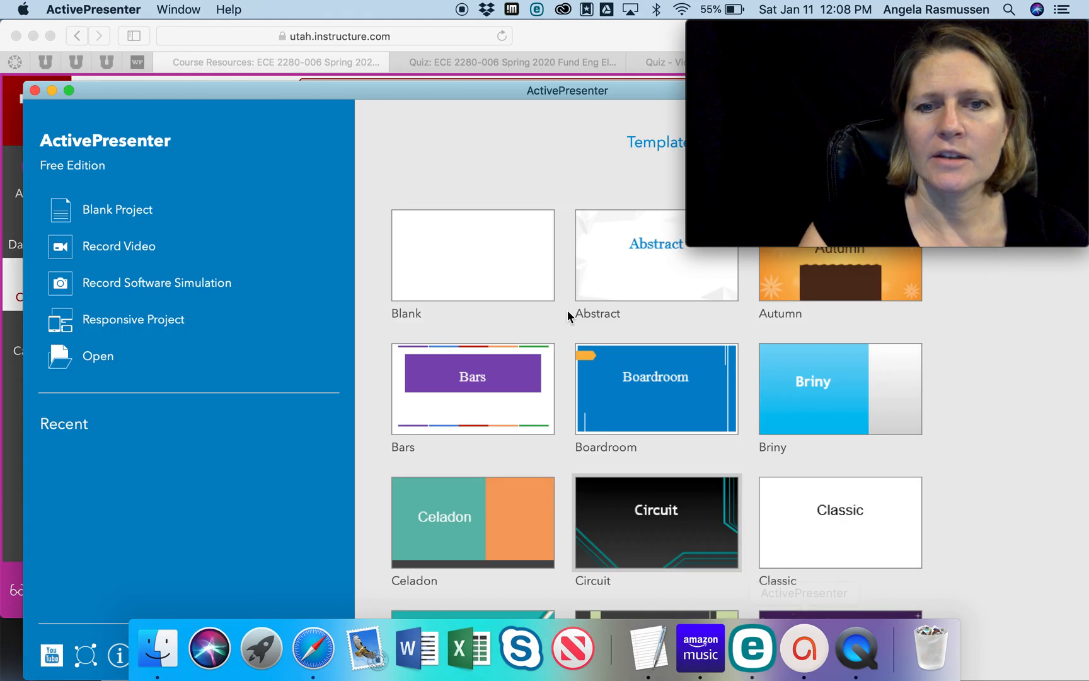
- Start a Record Video project, deny the accessibility access request, and place the recording panel below the webcam preview
{"action": "left_click_drag", "start_coordinate": [368, 87], "coordinate": [346, 26]}
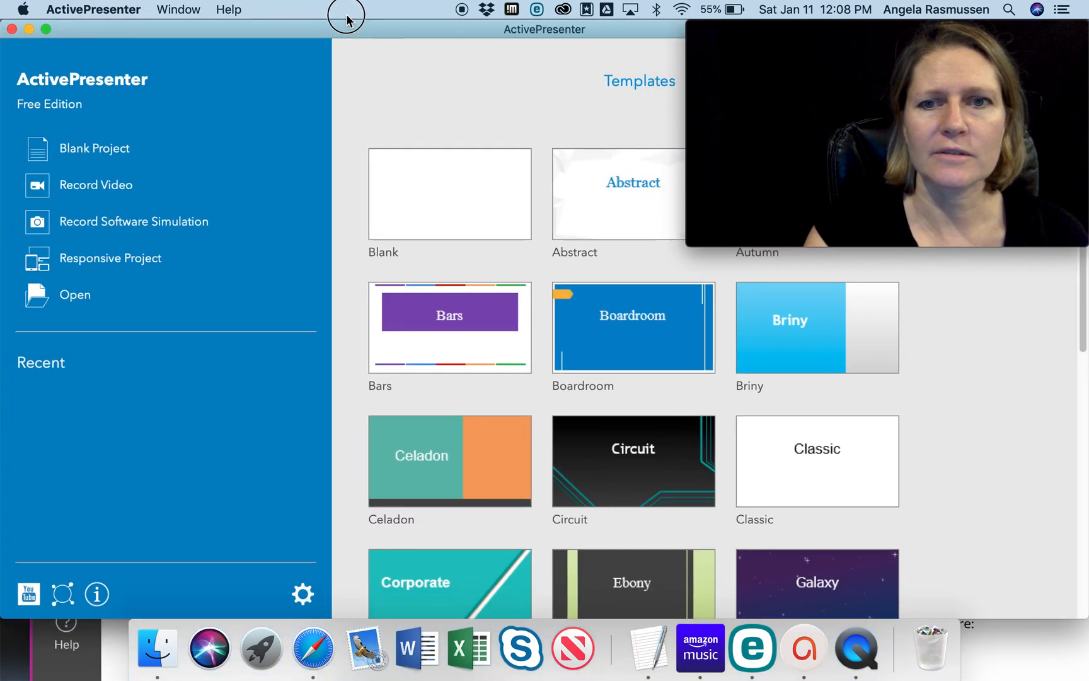
{"action": "left_click", "coordinate": [128, 187]}
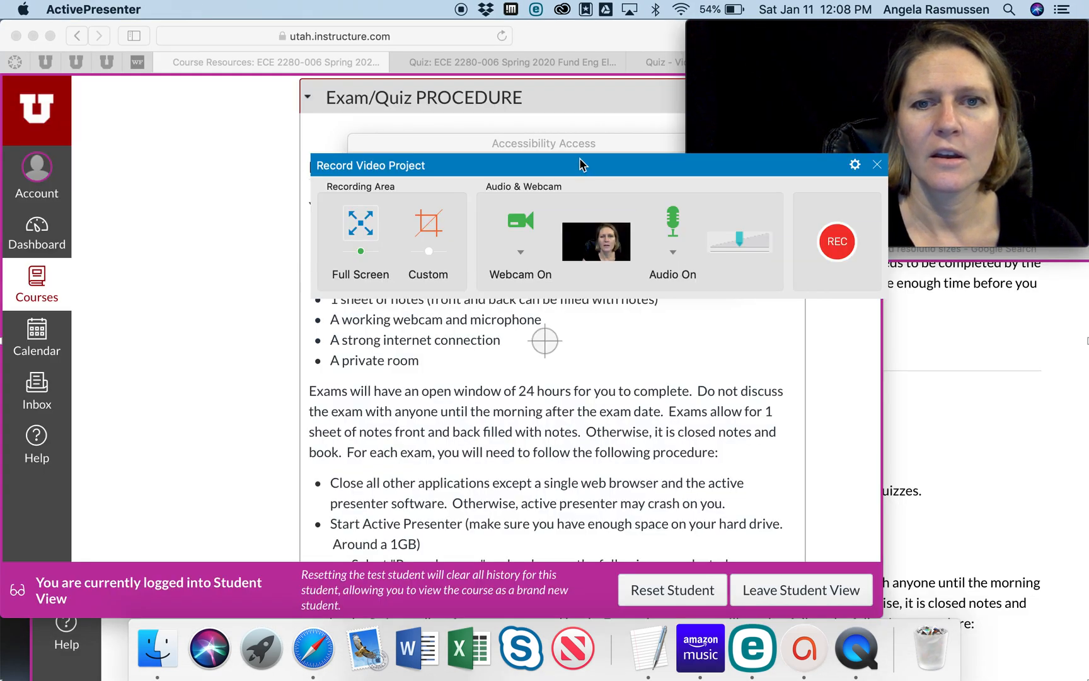
{"action": "left_click_drag", "start_coordinate": [583, 161], "coordinate": [370, 41]}
{"action": "left_click", "coordinate": [690, 258]}
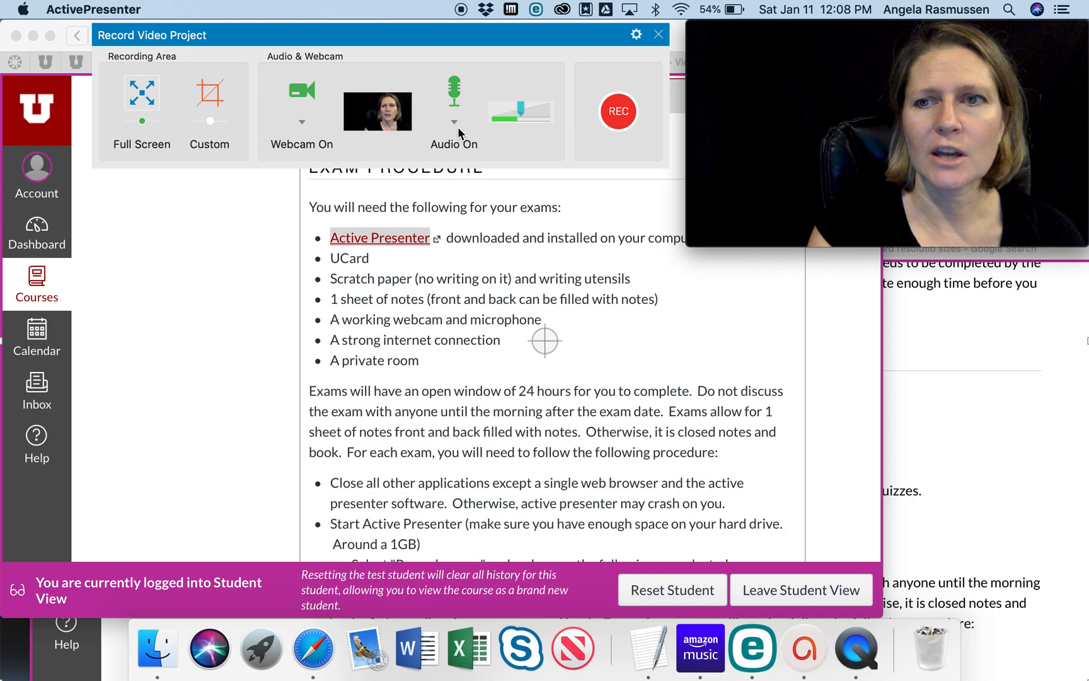
{"action": "left_click_drag", "start_coordinate": [448, 33], "coordinate": [871, 255]}
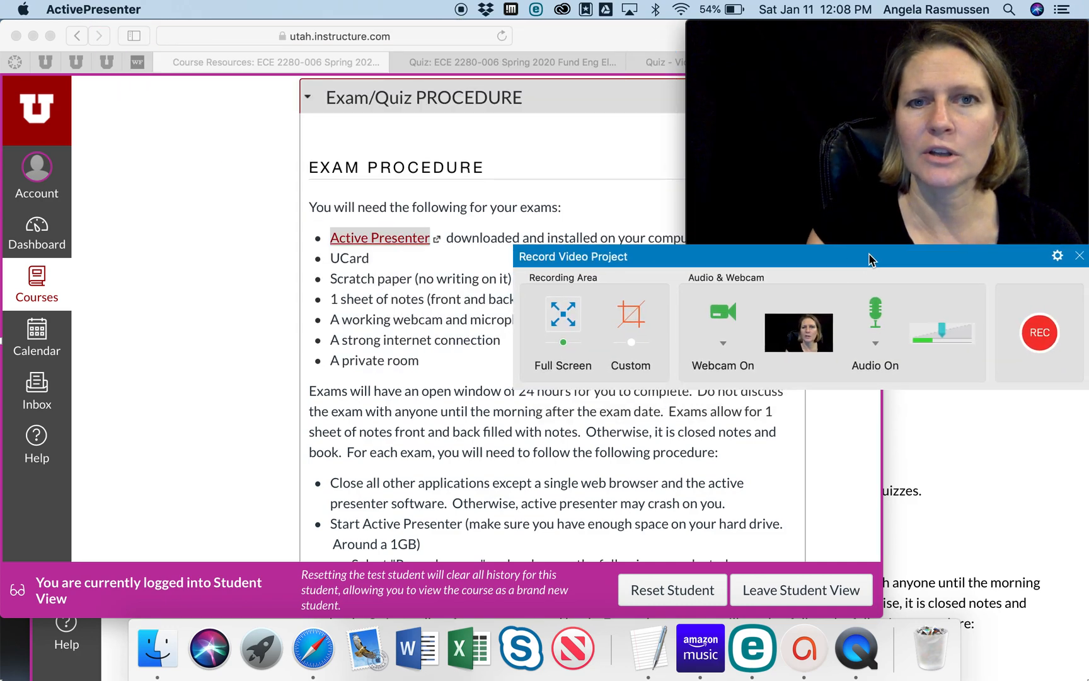
- Switch to the browser's Topic 1: Quiz page and go to the Take the Quiz option
{"action": "left_click", "coordinate": [579, 37]}
{"action": "left_click", "coordinate": [511, 59]}
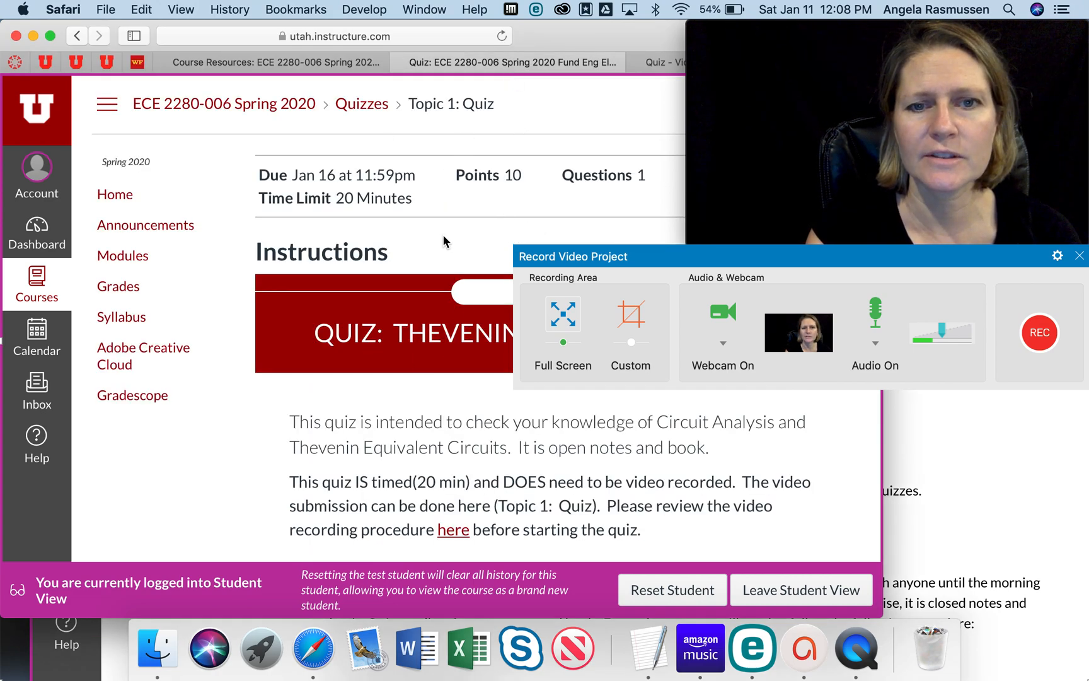
{"action": "scroll", "coordinate": [444, 237], "scroll_direction": "down", "scroll_amount": 7}
{"action": "scroll", "coordinate": [443, 237], "scroll_direction": "up", "scroll_amount": 5}
{"action": "scroll", "coordinate": [443, 237], "scroll_direction": "down", "scroll_amount": 2}
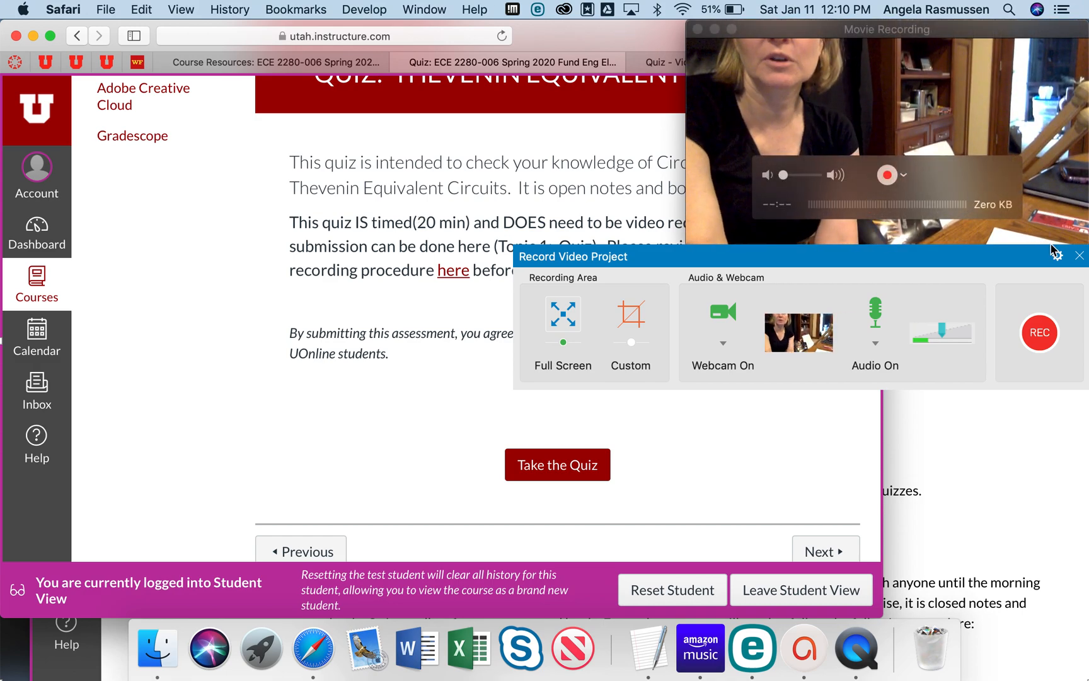
- Make a full-screen recording of about 20 seconds with webcam and audio on, denying the accessibility access request
{"action": "left_click_drag", "start_coordinate": [988, 261], "coordinate": [922, 204]}
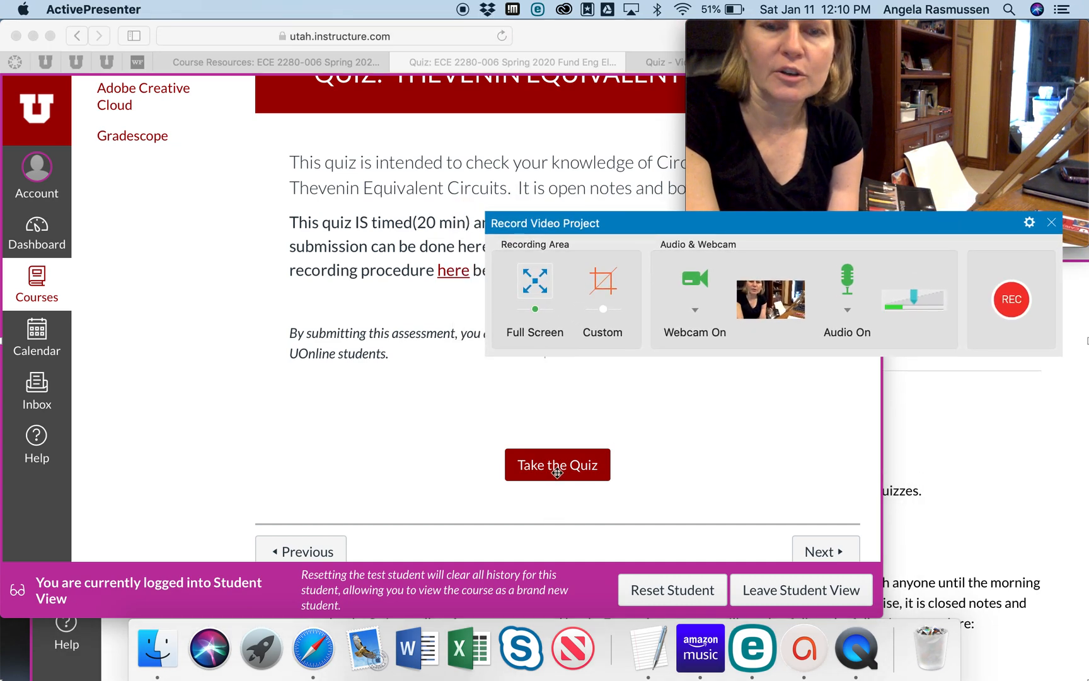
{"action": "left_click_drag", "start_coordinate": [806, 232], "coordinate": [825, 269]}
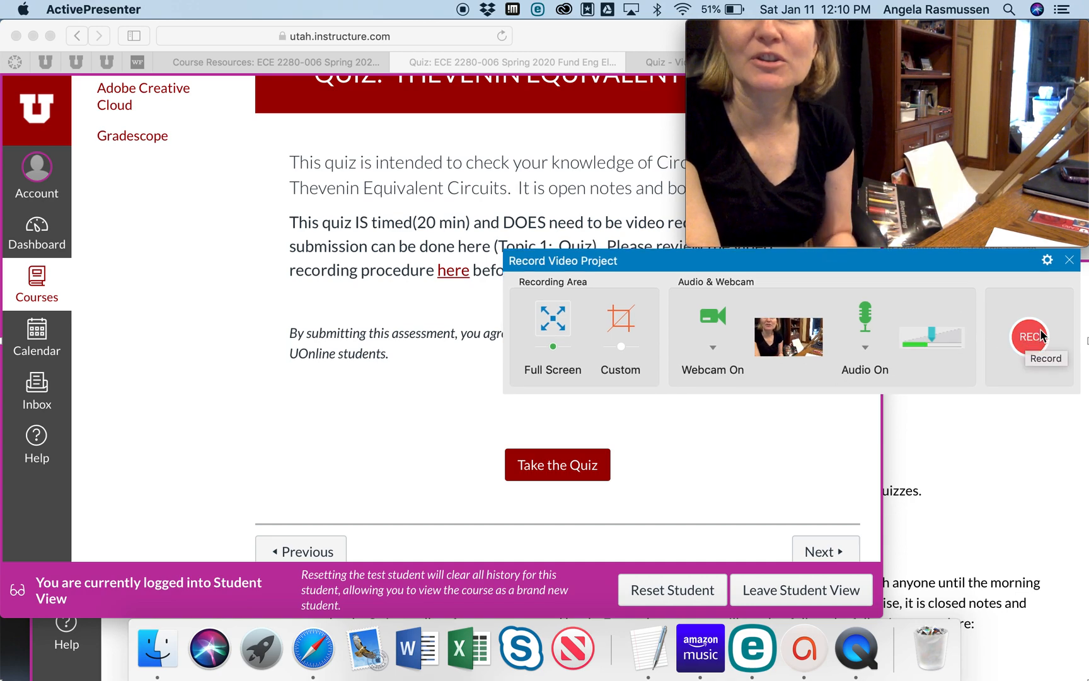
{"action": "left_click", "coordinate": [1025, 342]}
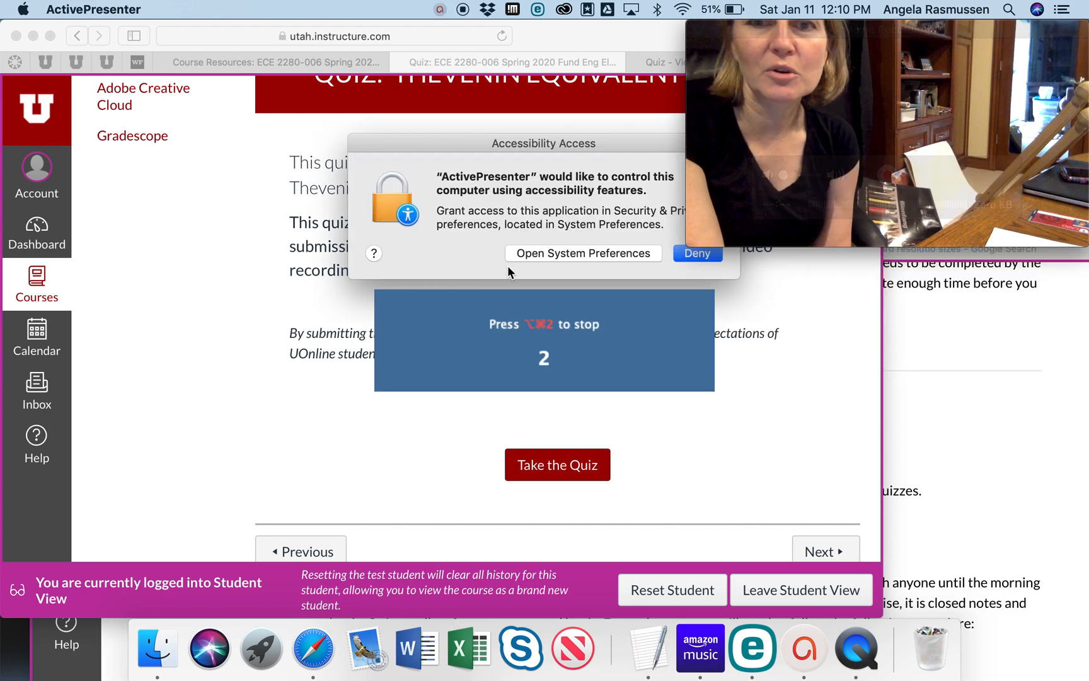
{"action": "left_click", "coordinate": [688, 252]}
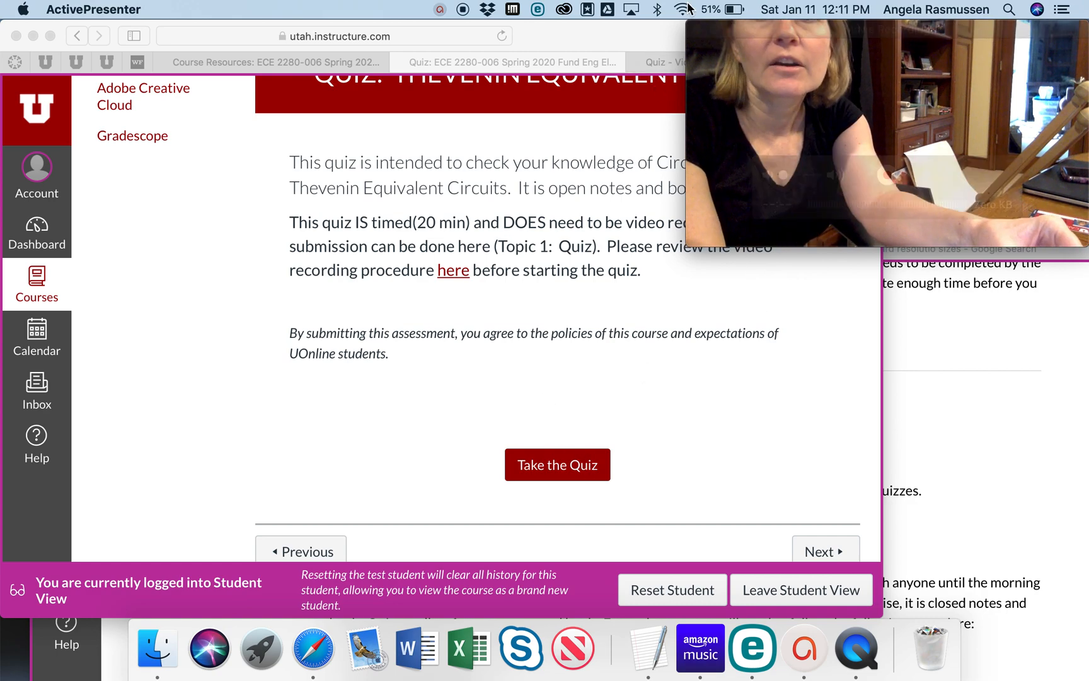
{"action": "left_click", "coordinate": [440, 8]}
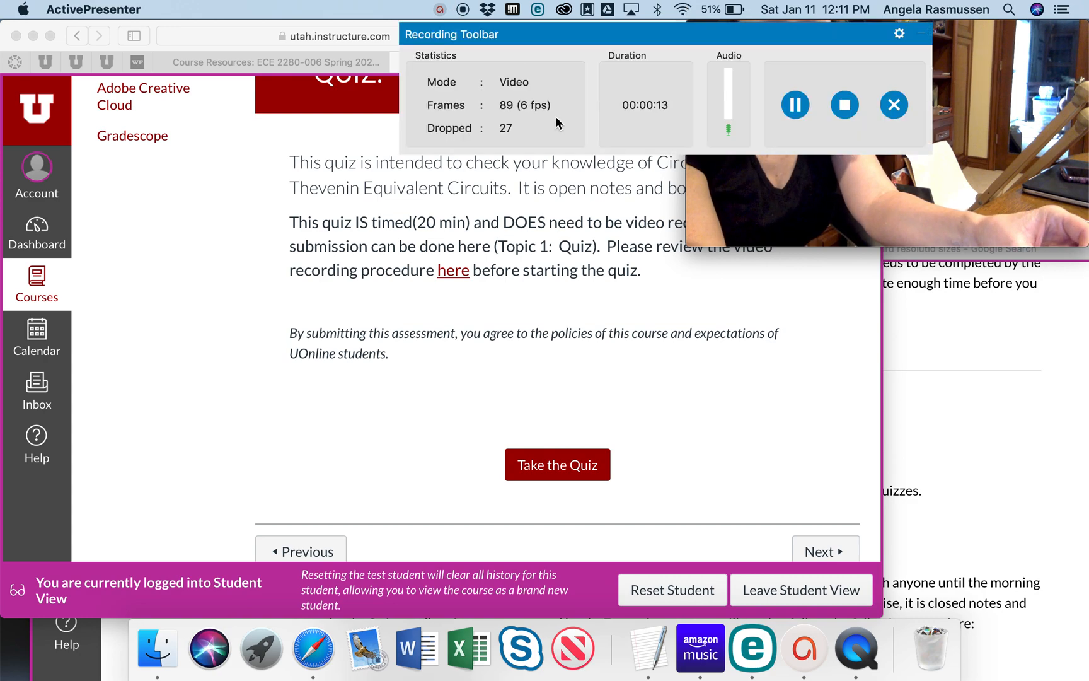
{"action": "left_click", "coordinate": [846, 108]}
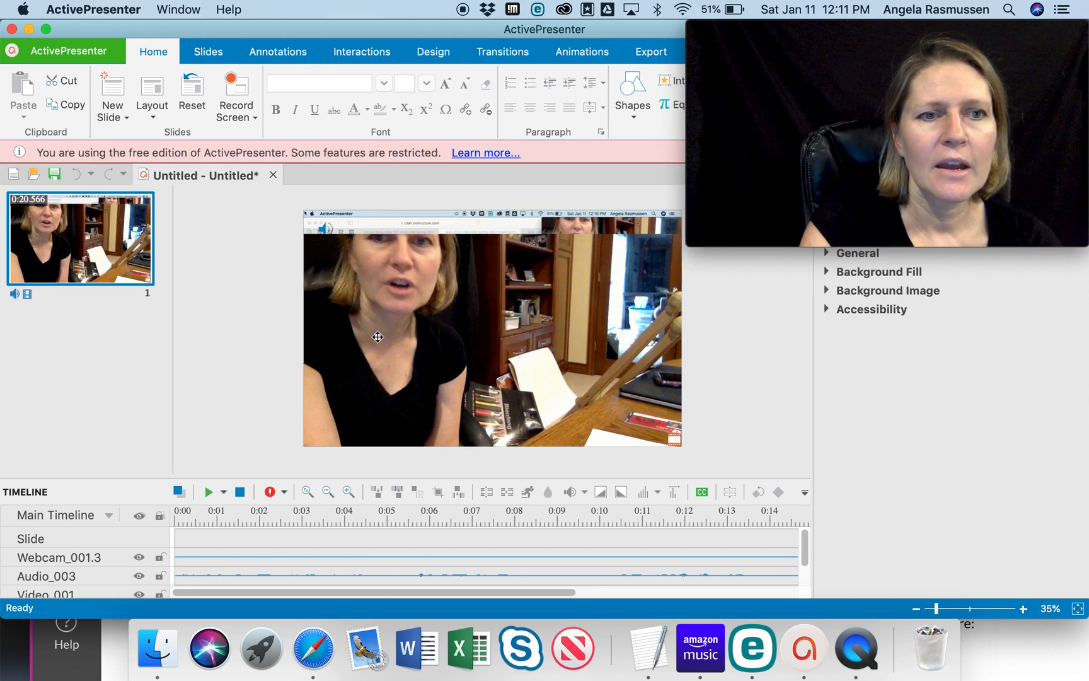
- Shrink the webcam video on the slide and place it in the slide's upper-left corner
{"action": "left_click", "coordinate": [303, 446]}
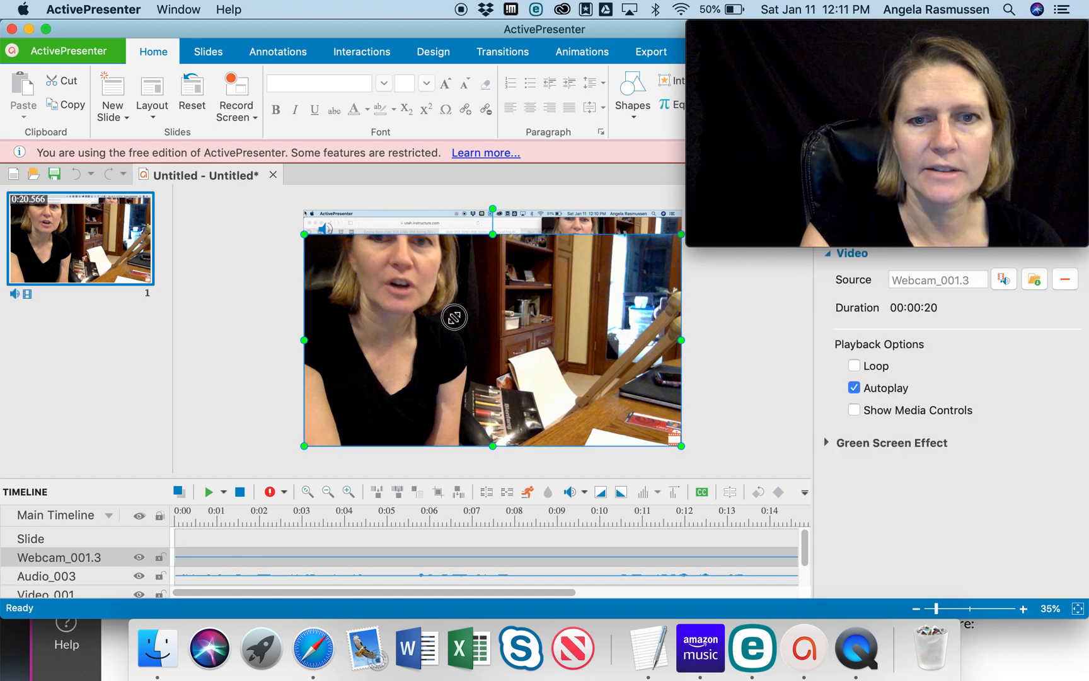
{"action": "left_click_drag", "start_coordinate": [453, 317], "coordinate": [454, 317]}
{"action": "left_click_drag", "start_coordinate": [455, 361], "coordinate": [528, 318]}
{"action": "left_click_drag", "start_coordinate": [590, 255], "coordinate": [369, 246]}
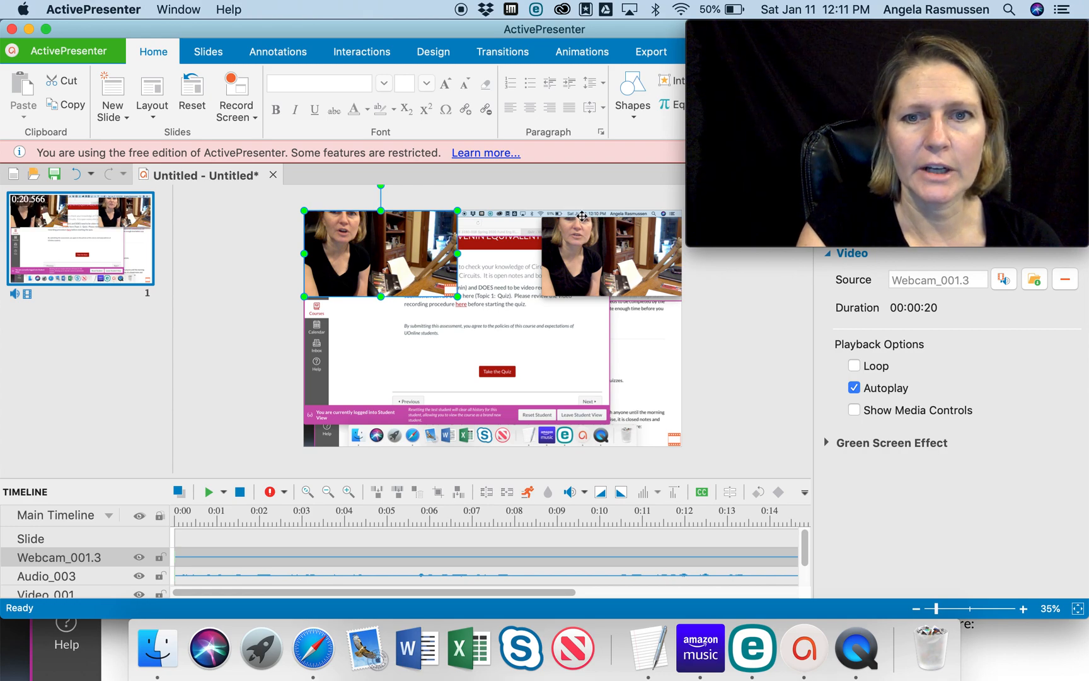
{"action": "mouse_move", "coordinate": [457, 297]}
{"action": "left_mouse_down"}
{"action": "mouse_move", "coordinate": [434, 288]}
{"action": "mouse_move", "coordinate": [443, 284]}
{"action": "left_mouse_up"}
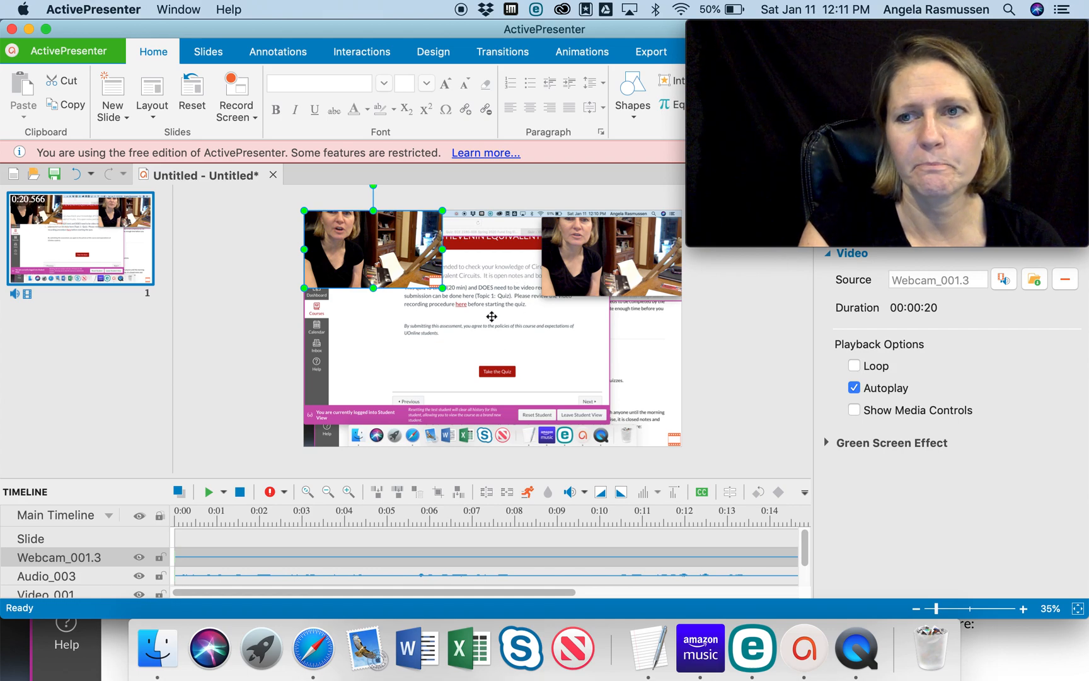
- Shrink the screen recording video and move it to the slide's lower-right corner
{"action": "left_click", "coordinate": [368, 363]}
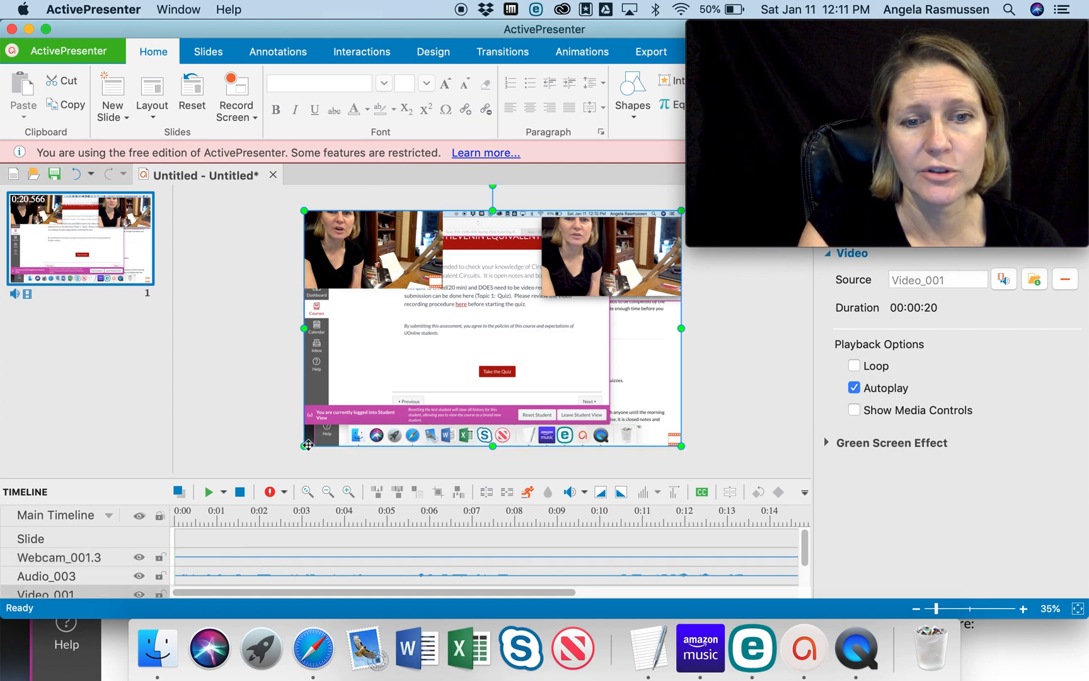
{"action": "left_click_drag", "start_coordinate": [342, 435], "coordinate": [403, 414]}
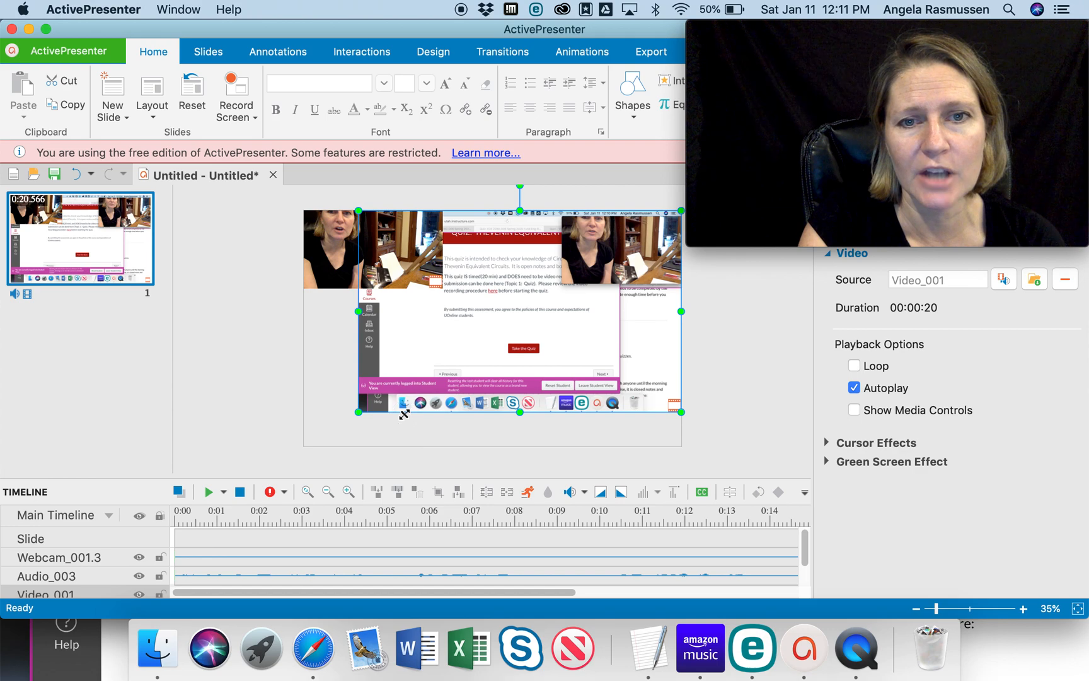
{"action": "mouse_move", "coordinate": [484, 323]}
{"action": "left_mouse_down"}
{"action": "mouse_move", "coordinate": [515, 329]}
{"action": "mouse_move", "coordinate": [494, 333]}
{"action": "left_mouse_up"}
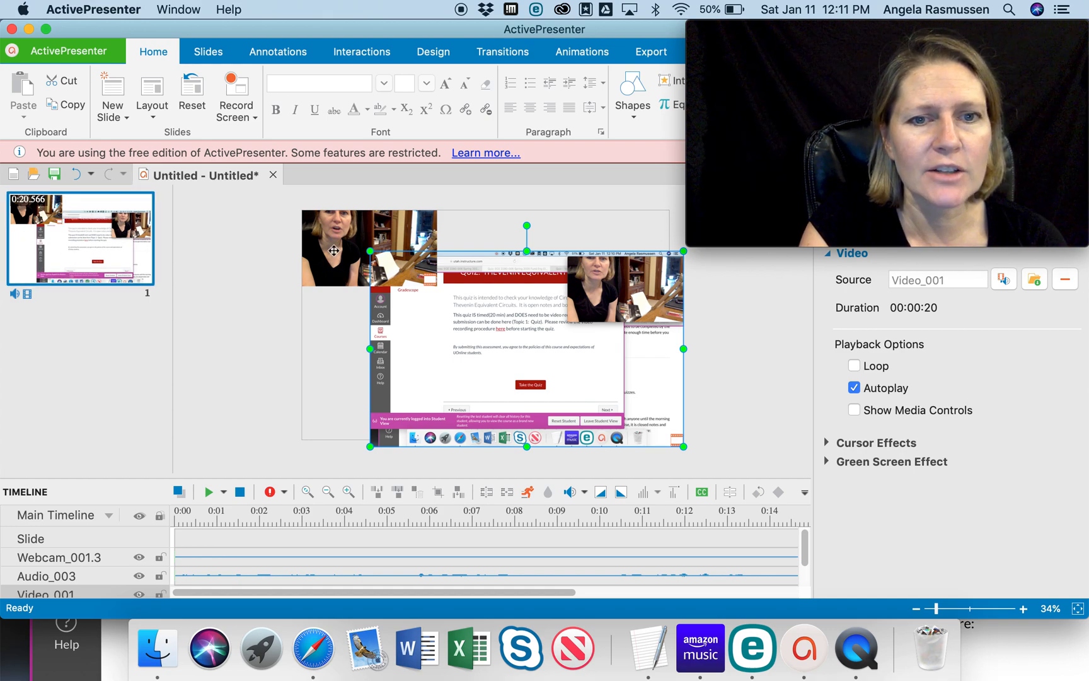
- Enlarge the webcam video slightly and reposition it along the slide's left edge near the top
{"action": "left_click", "coordinate": [335, 252]}
{"action": "left_click_drag", "start_coordinate": [339, 254], "coordinate": [342, 266]}
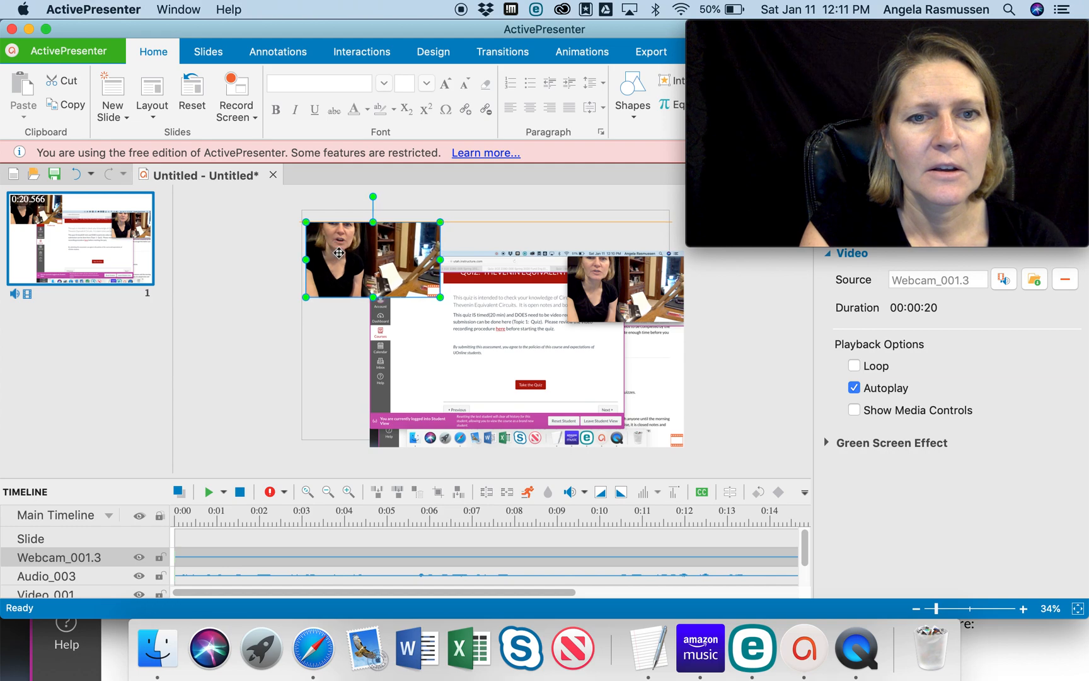
{"action": "left_click_drag", "start_coordinate": [308, 222], "coordinate": [281, 207]}
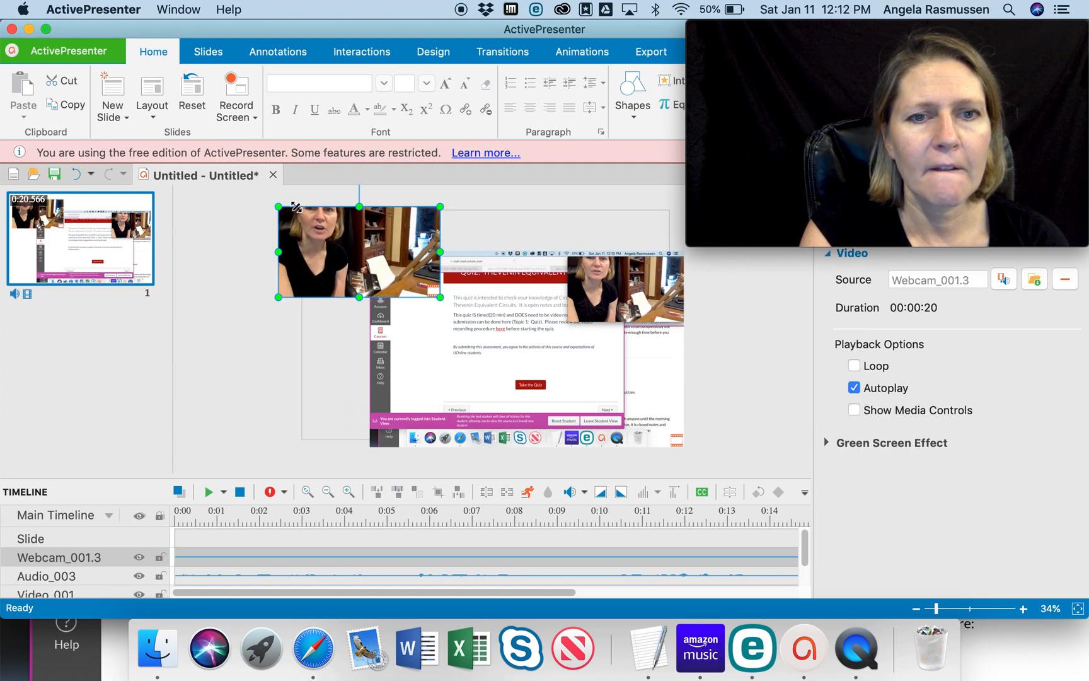
{"action": "left_click_drag", "start_coordinate": [348, 246], "coordinate": [364, 258]}
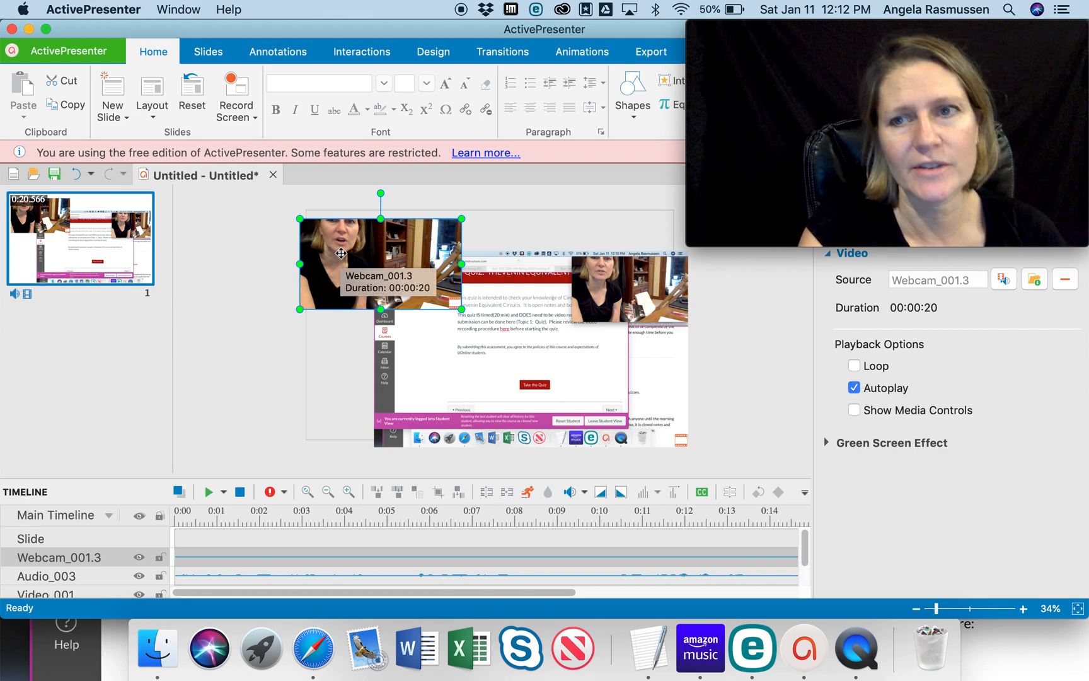
{"action": "left_click_drag", "start_coordinate": [341, 253], "coordinate": [341, 242]}
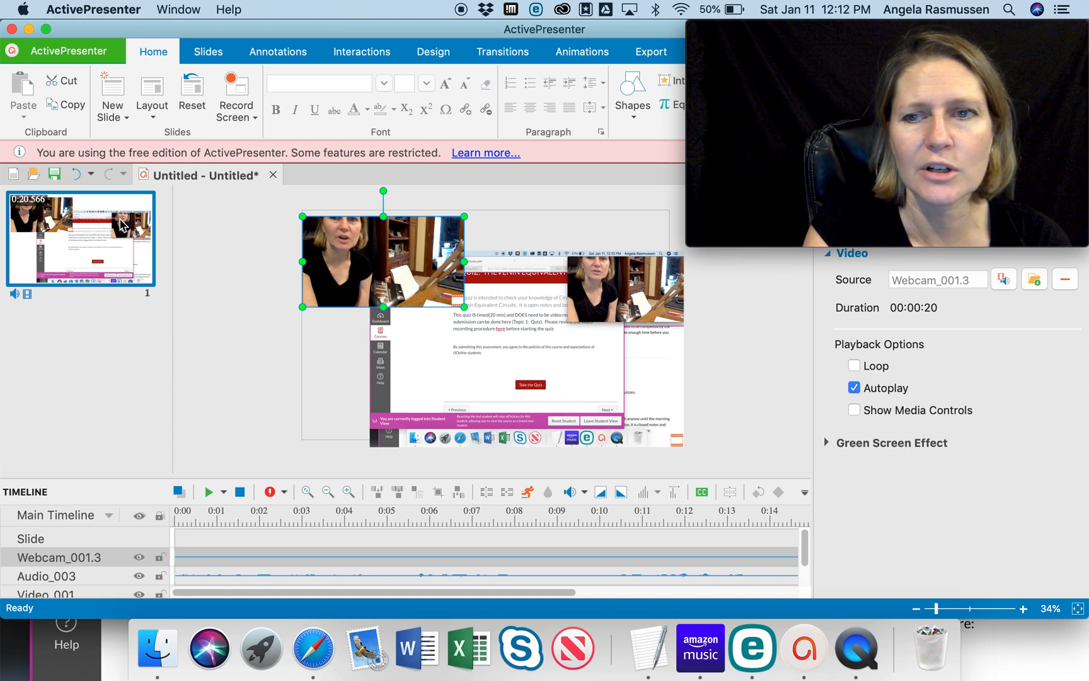
- Enlarge the screen recording video slightly from its upper-left corner
{"action": "left_click", "coordinate": [554, 272]}
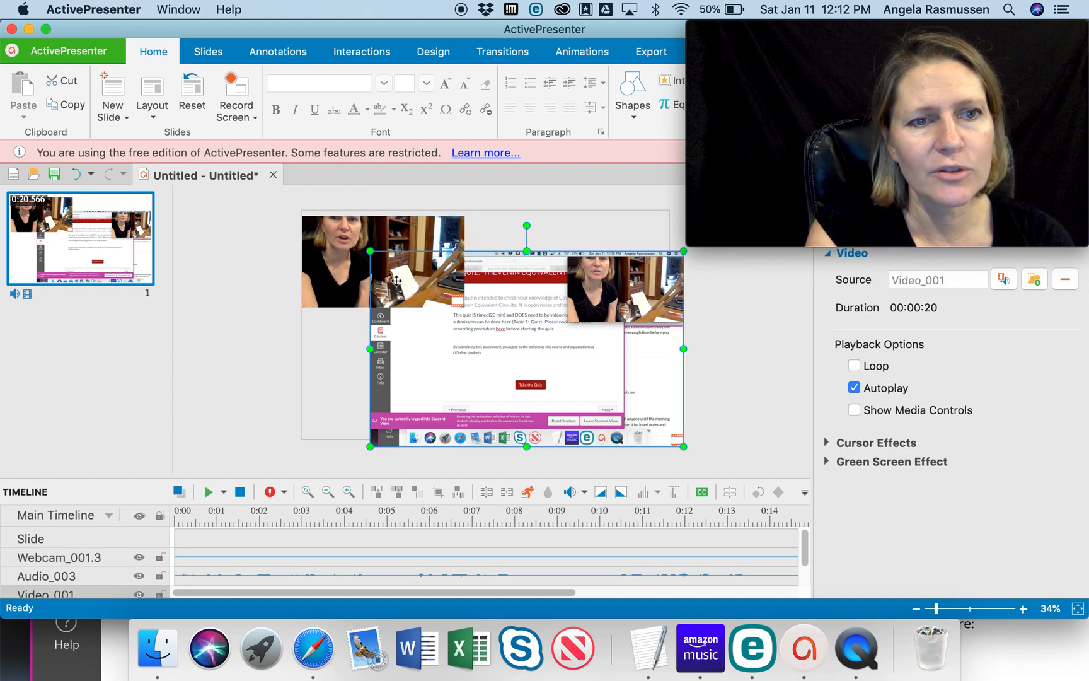
{"action": "left_click_drag", "start_coordinate": [370, 251], "coordinate": [364, 244]}
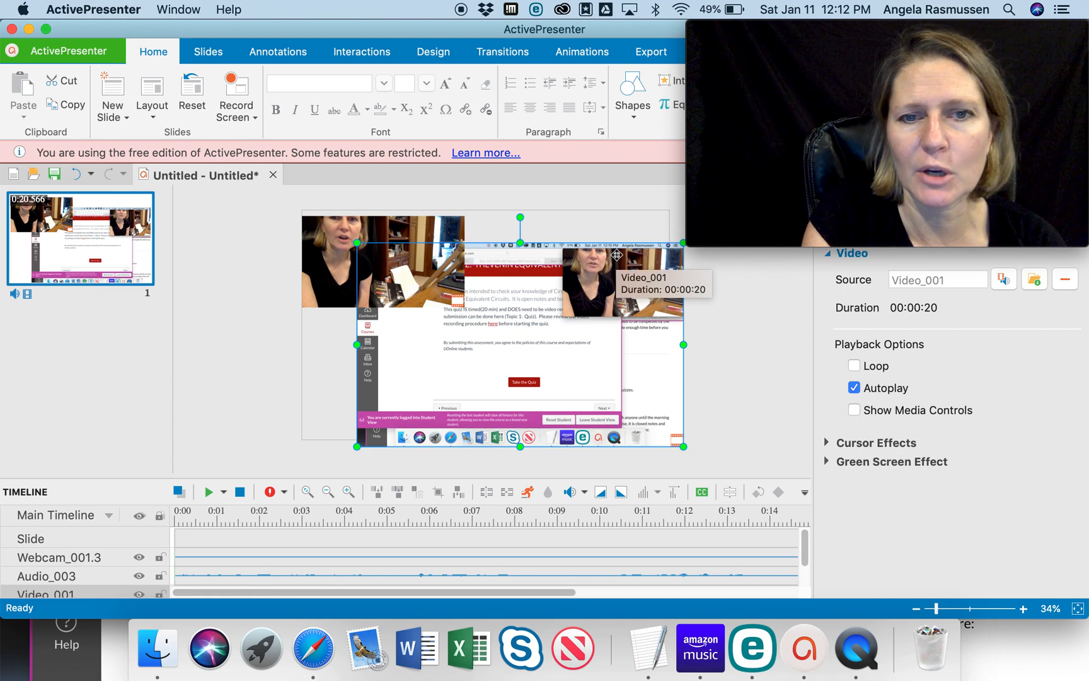
- Begin exporting the project as a video and choose MP4 as the output format
{"action": "left_click", "coordinate": [652, 54]}
{"action": "left_click", "coordinate": [66, 94]}
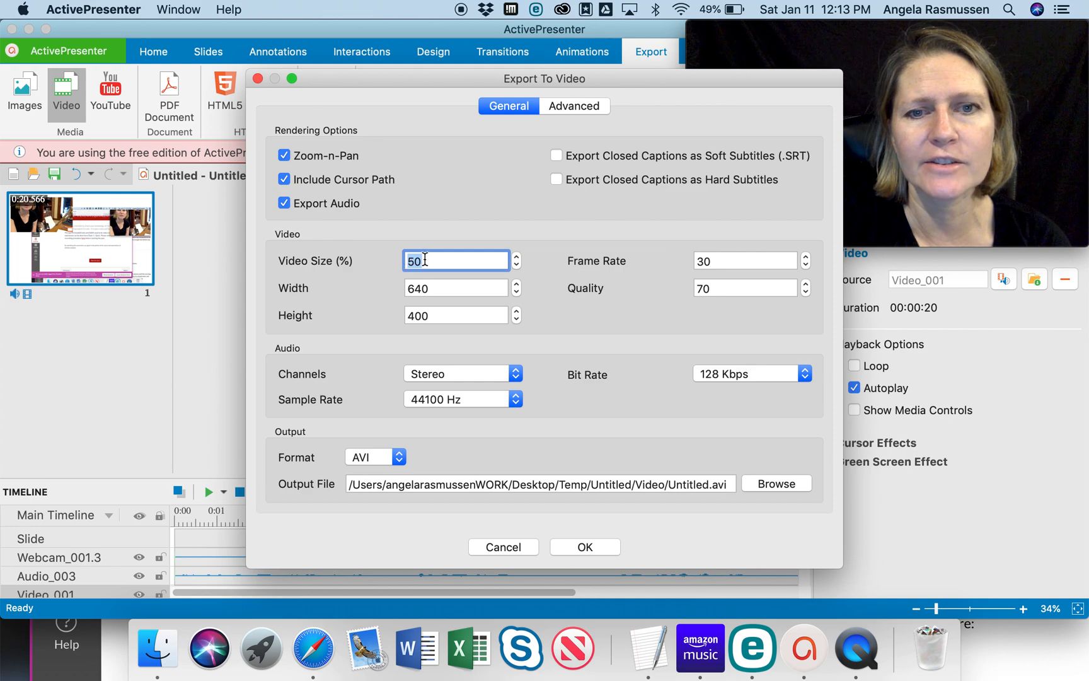
{"action": "left_click", "coordinate": [556, 156]}
{"action": "left_click", "coordinate": [556, 155]}
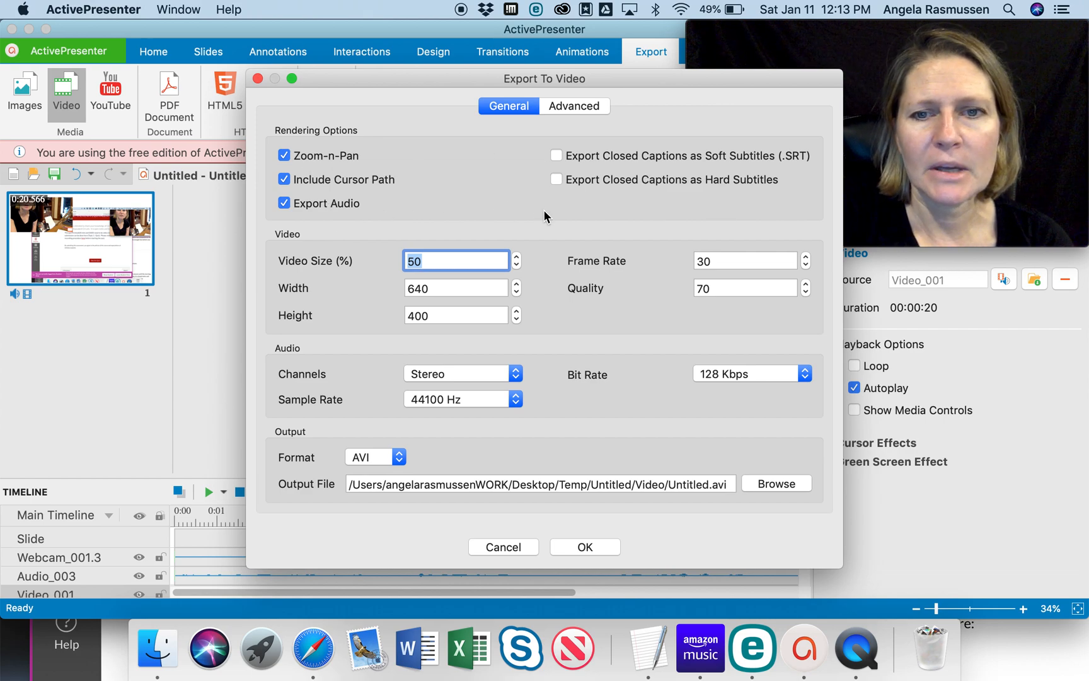
{"action": "left_click", "coordinate": [393, 453]}
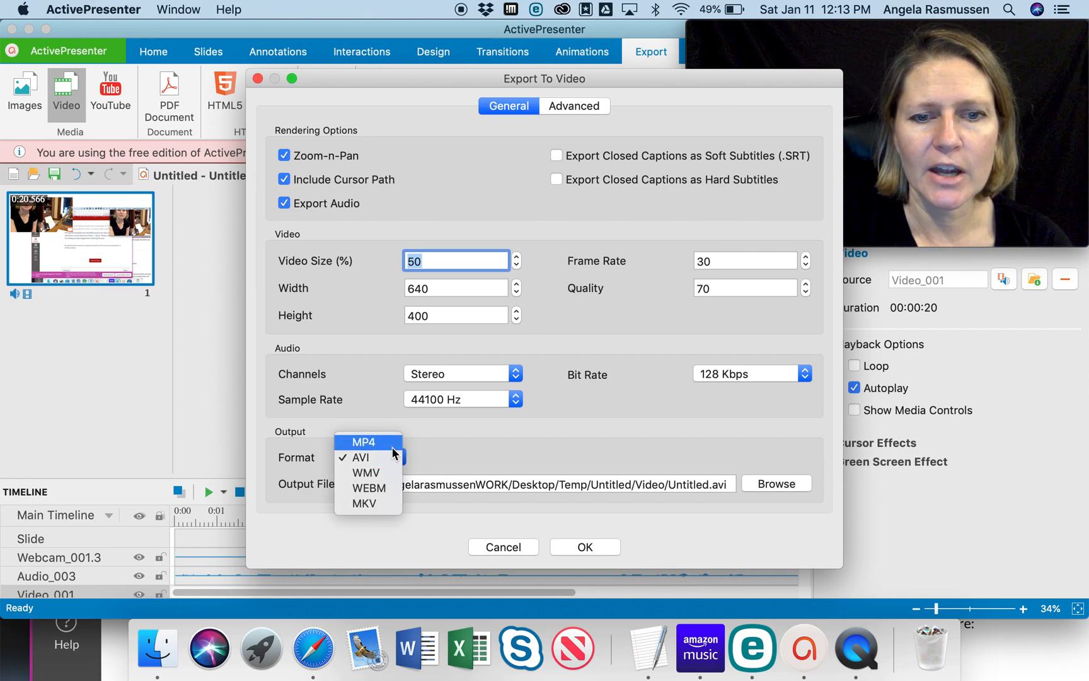
{"action": "left_click", "coordinate": [368, 444]}
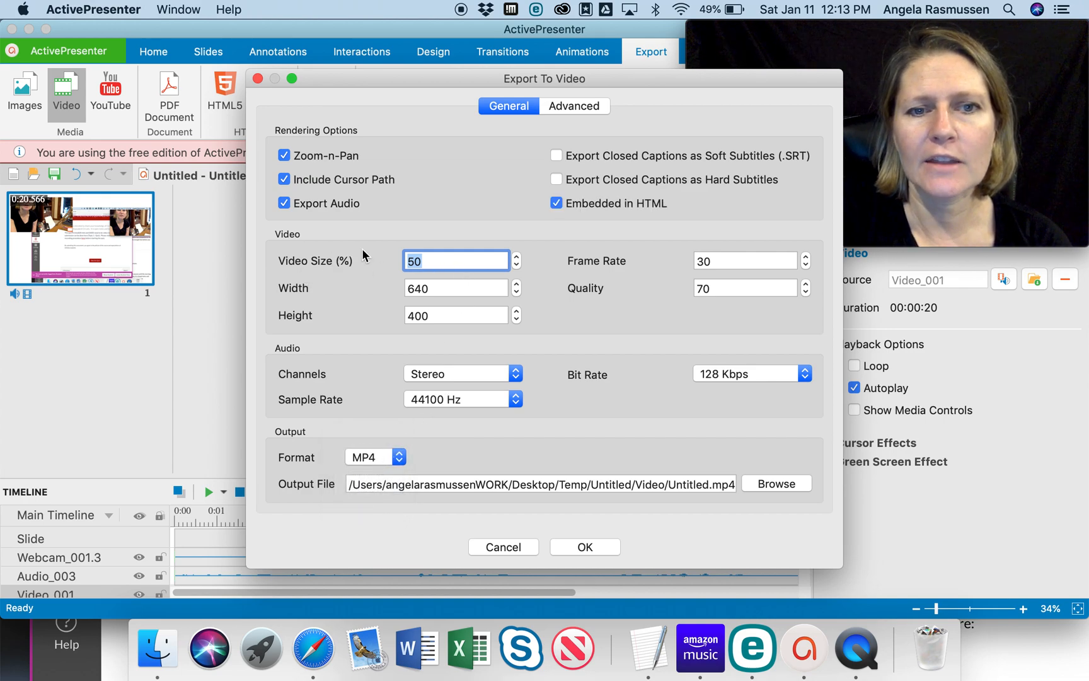
- Try to export the video as temp in the Videos folder, declining the final overwrite of the existing file
{"action": "left_click", "coordinate": [792, 482]}
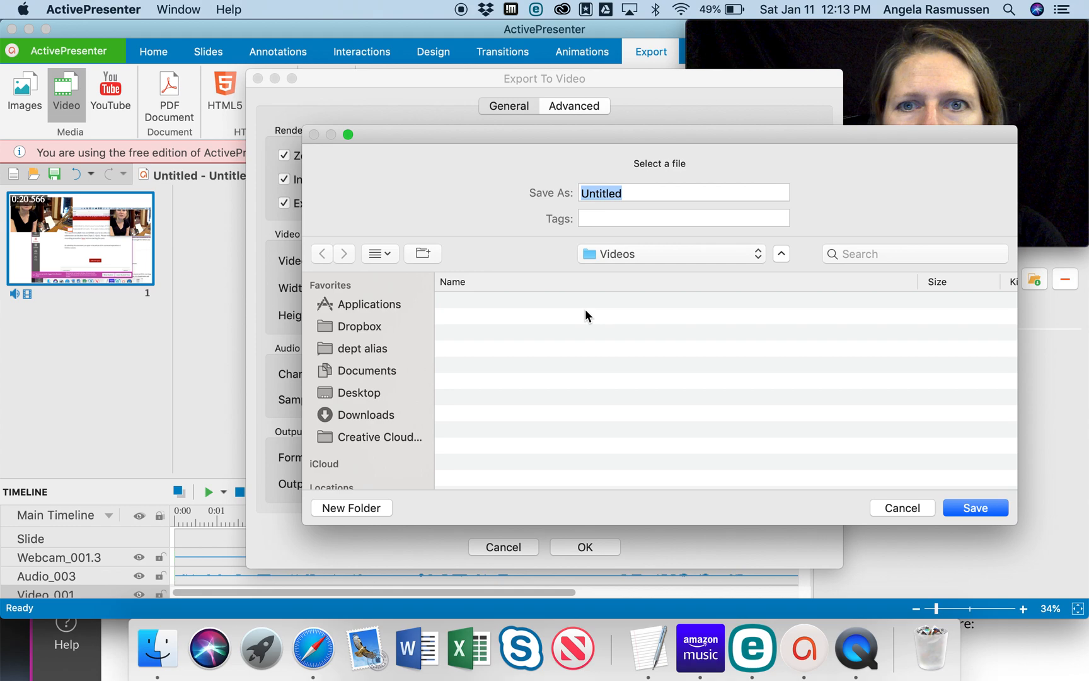
{"action": "type", "text": "temp"}
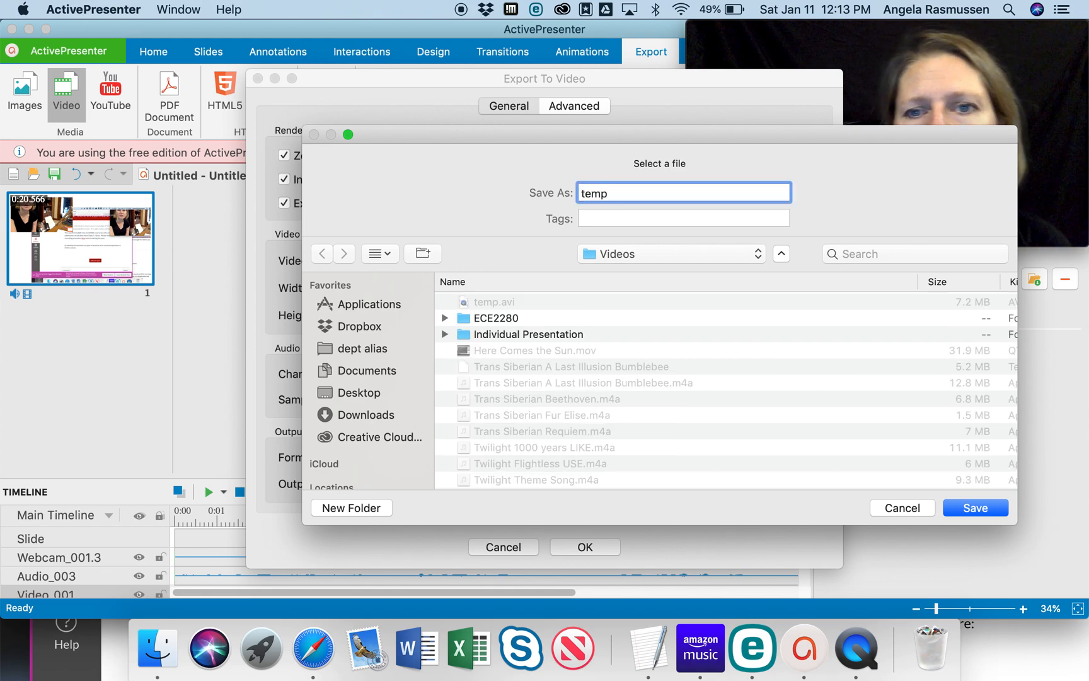
{"action": "key", "text": "Return"}
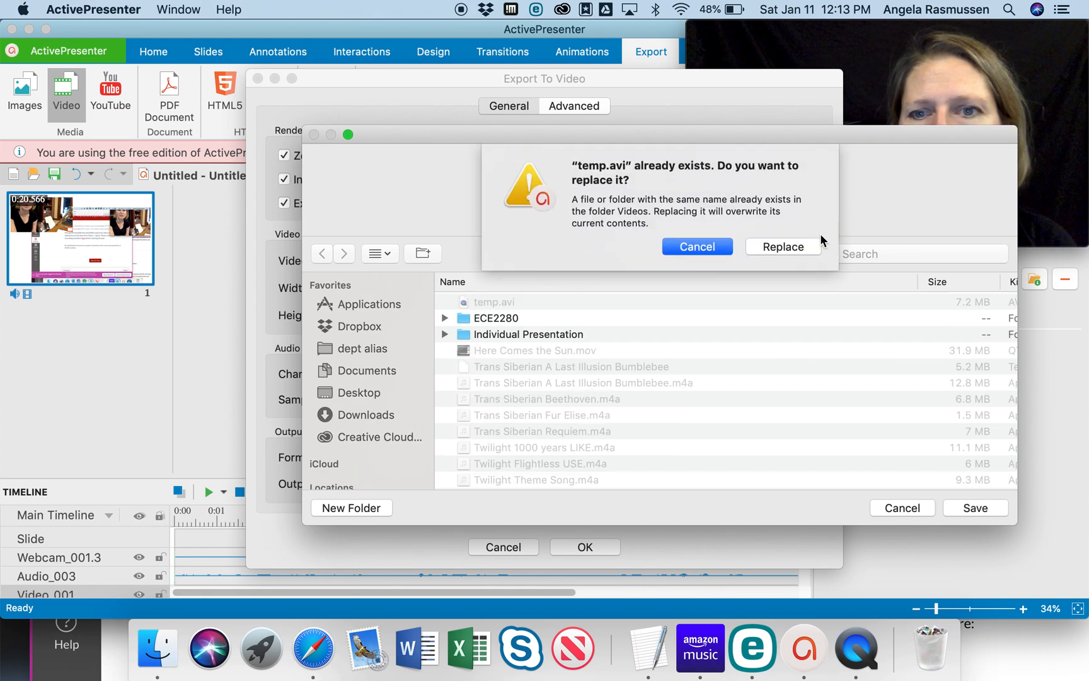
{"action": "left_click", "coordinate": [800, 245]}
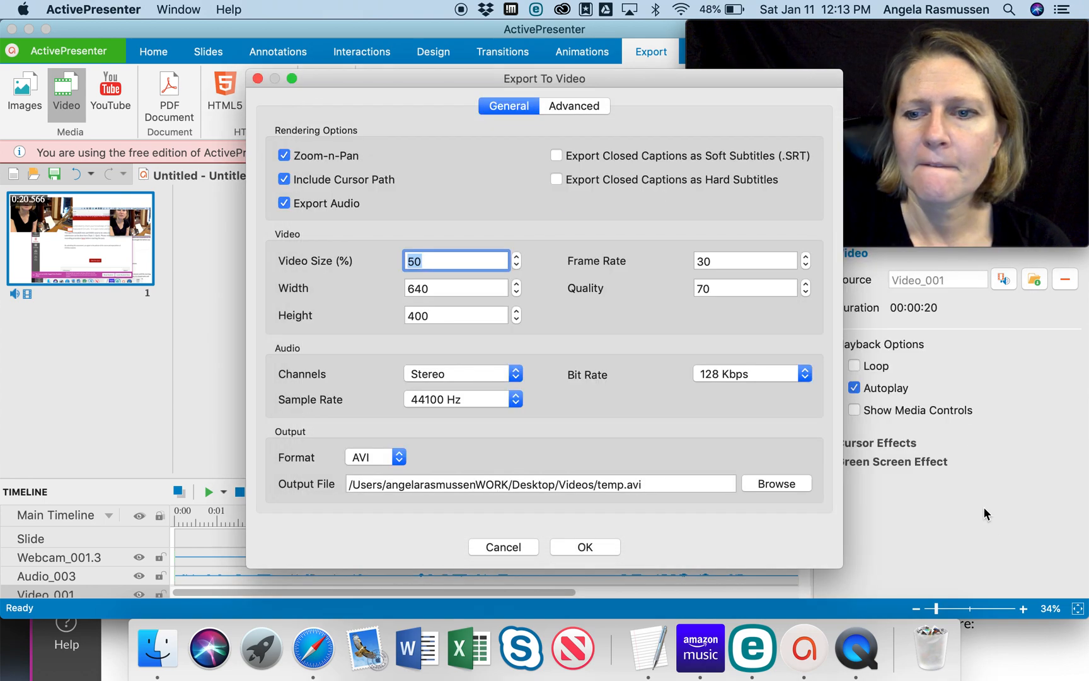
{"action": "left_click", "coordinate": [591, 547]}
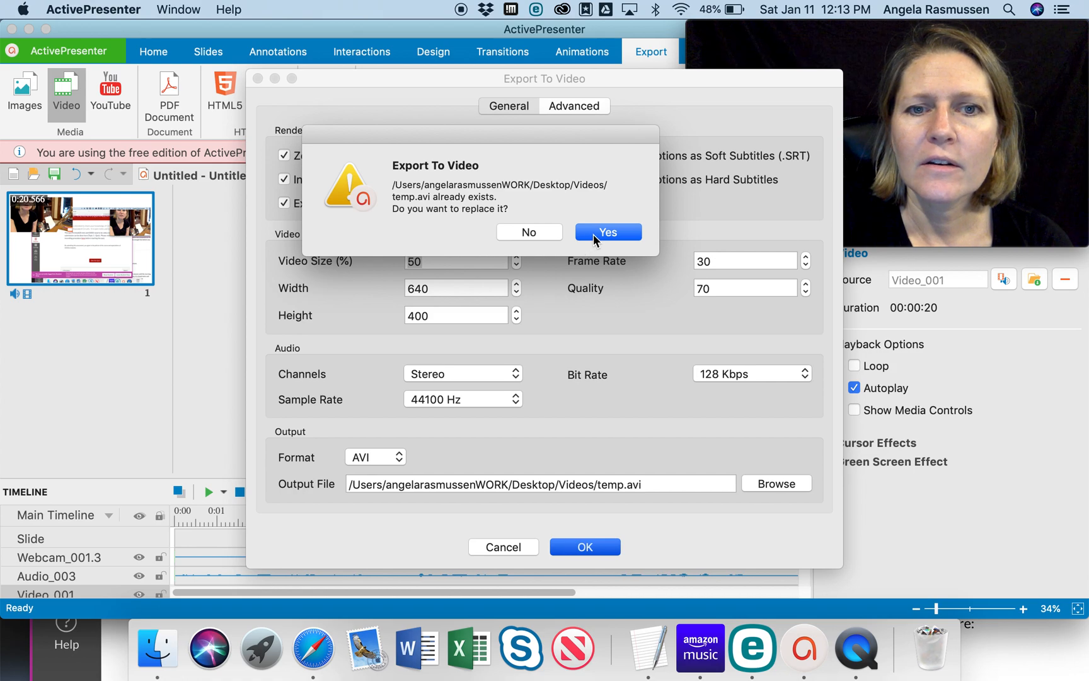
{"action": "left_click", "coordinate": [543, 232]}
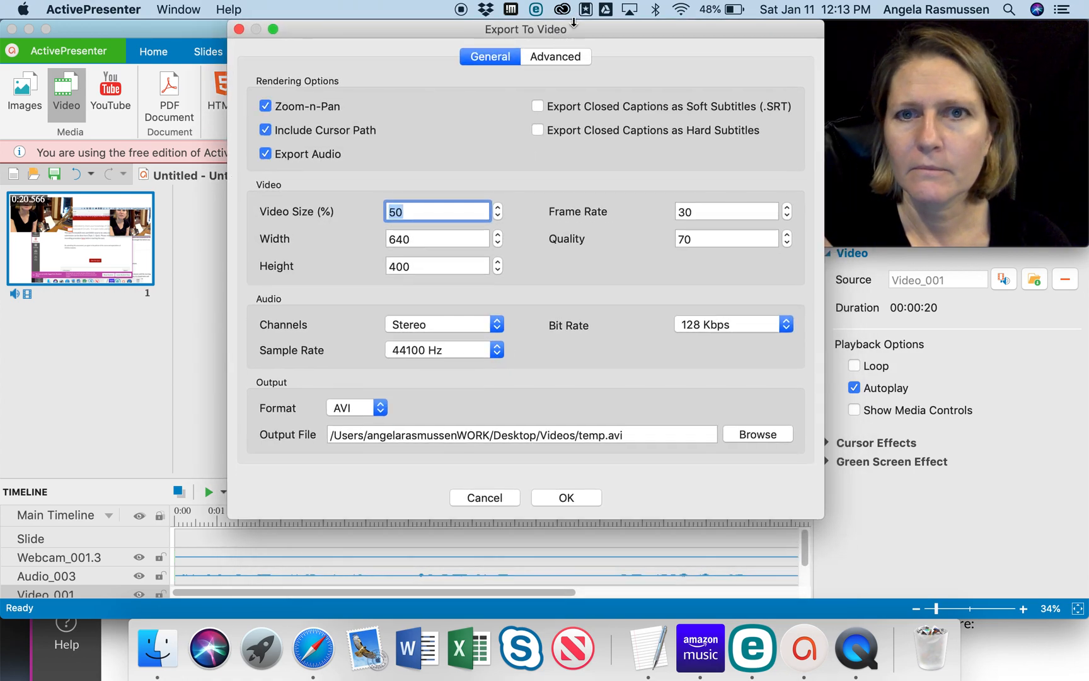
- Choose MP4 as the export format and select temp2 in the Videos folder as the output file
{"action": "left_click_drag", "start_coordinate": [575, 82], "coordinate": [663, 98]}
{"action": "left_click", "coordinate": [467, 479]}
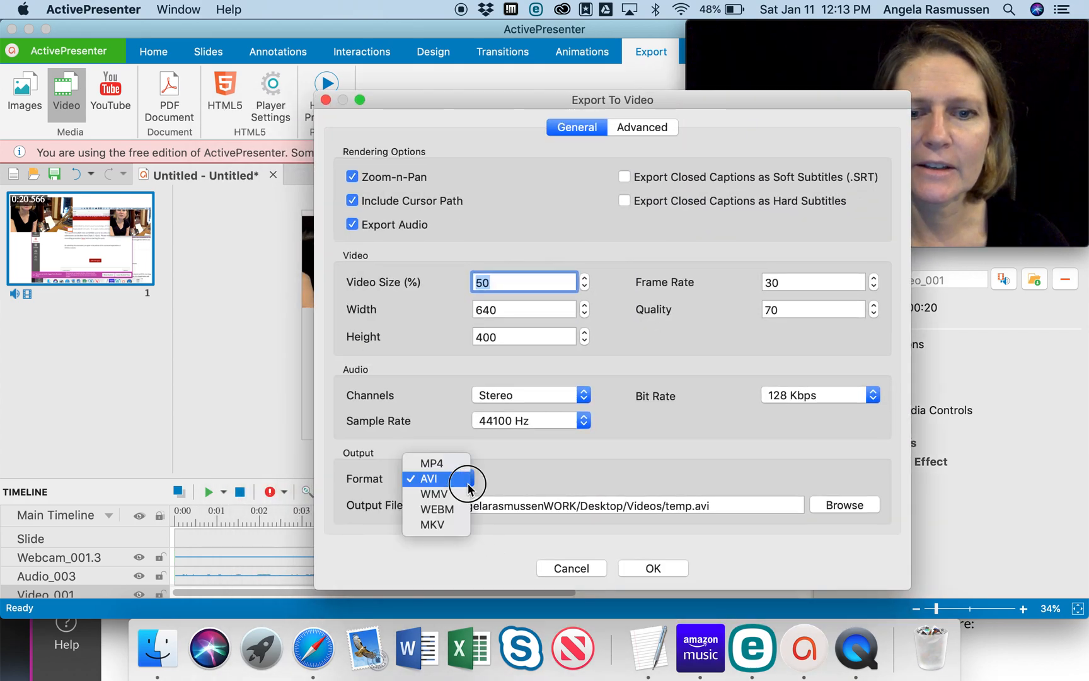
{"action": "left_click", "coordinate": [465, 465]}
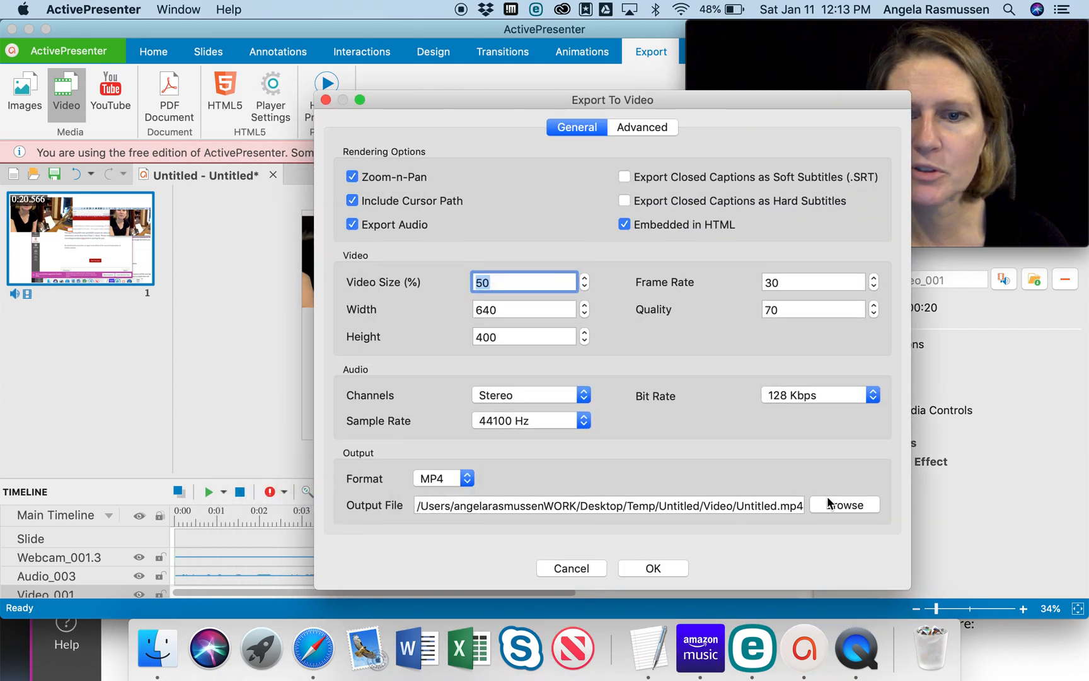
{"action": "left_click", "coordinate": [843, 506]}
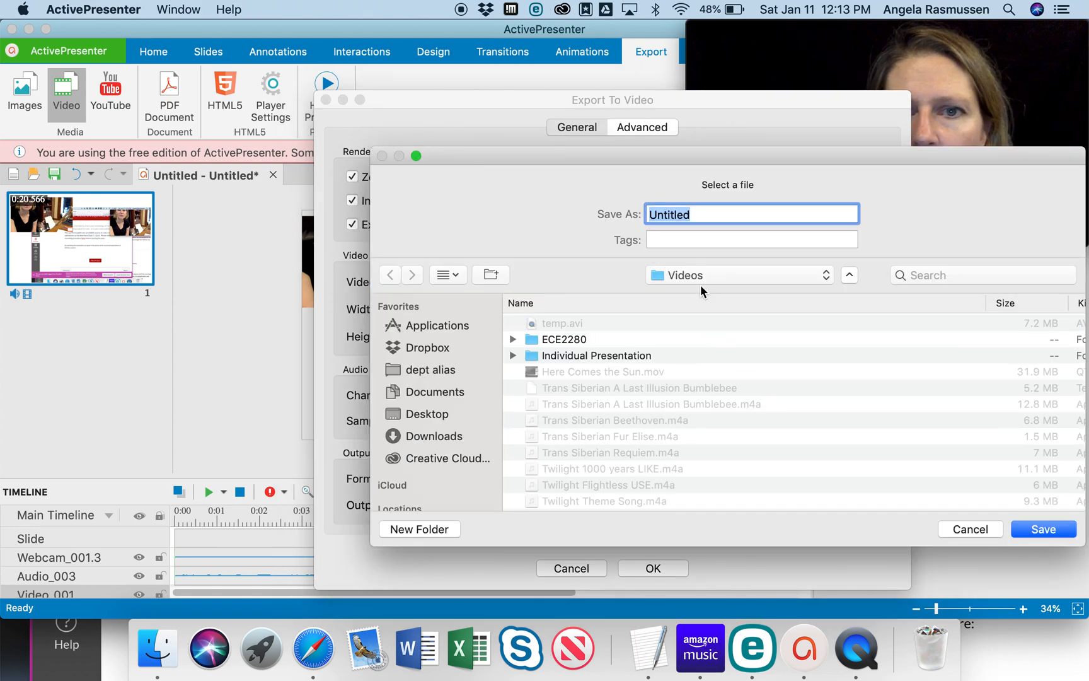
{"action": "type", "text": "temp2"}
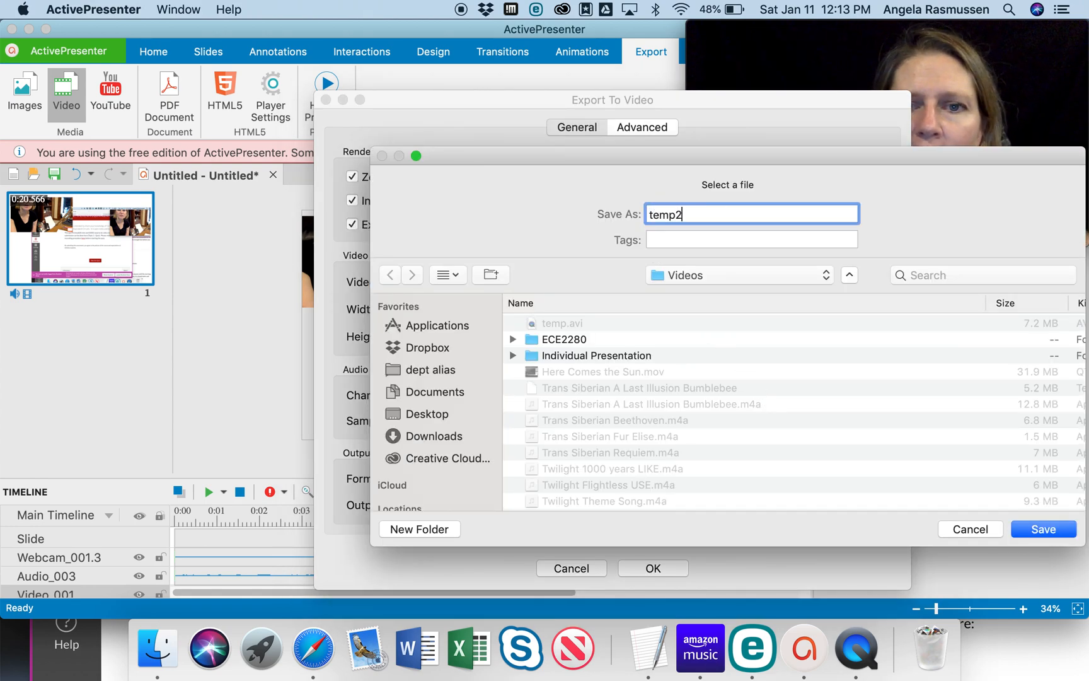
{"action": "key", "text": "Return"}
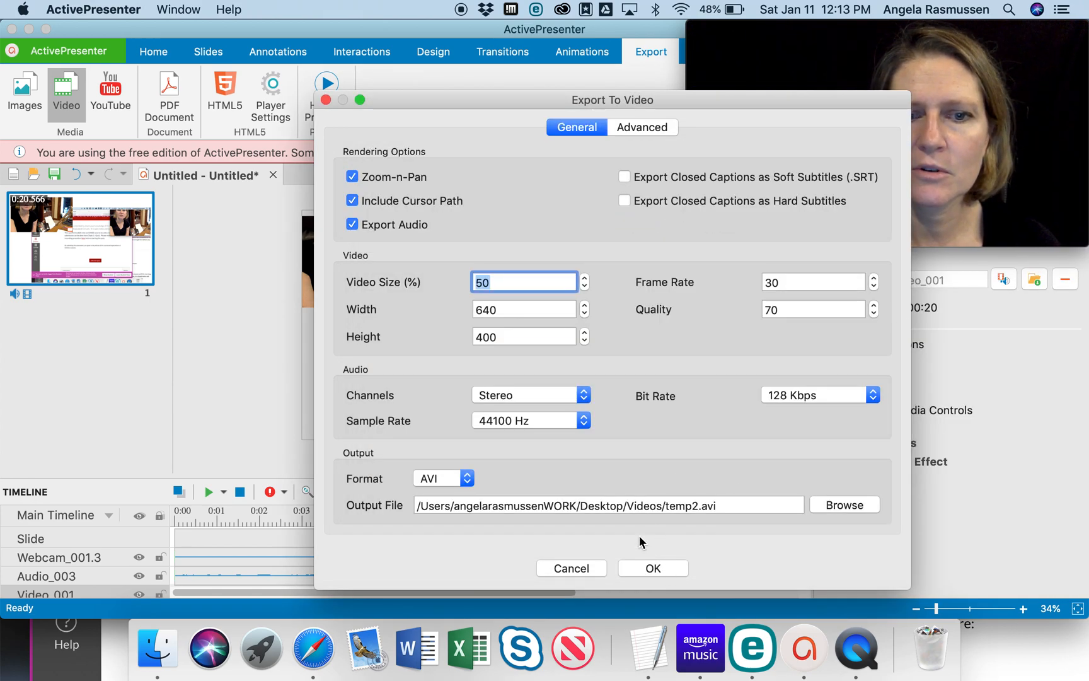
- Set the export format to MP4 and edit the output path to save temp2.mp4 in the Desktop's Temp folder
{"action": "left_click", "coordinate": [467, 478]}
{"action": "left_click", "coordinate": [435, 462]}
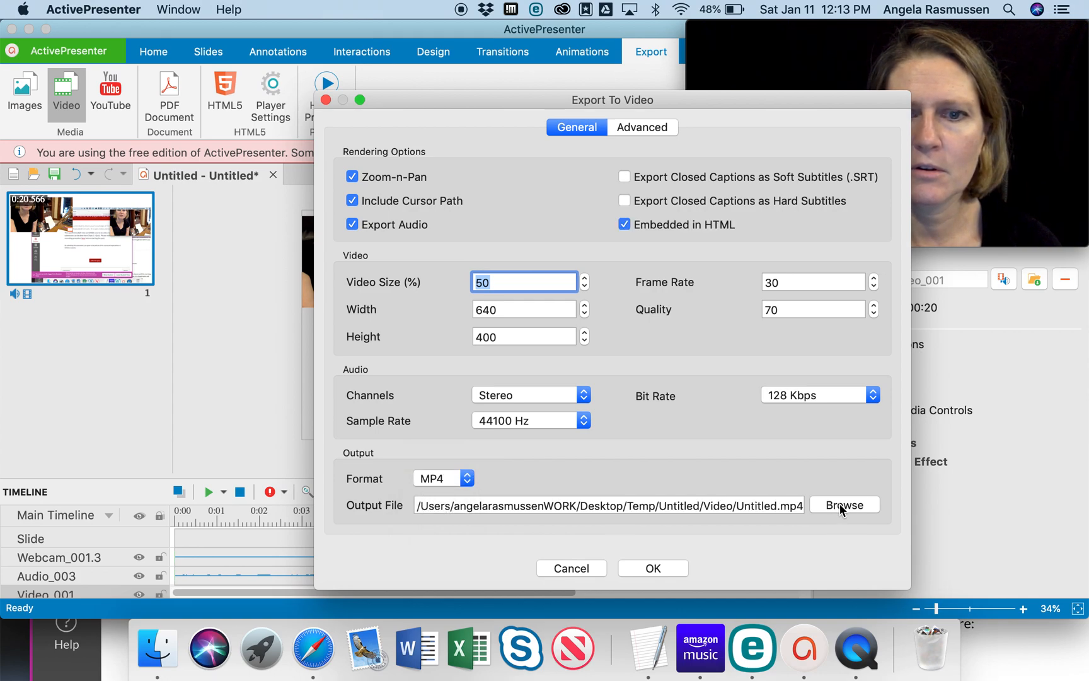
{"action": "left_click_drag", "start_coordinate": [774, 505], "coordinate": [730, 499]}
{"action": "left_click", "coordinate": [753, 503]}
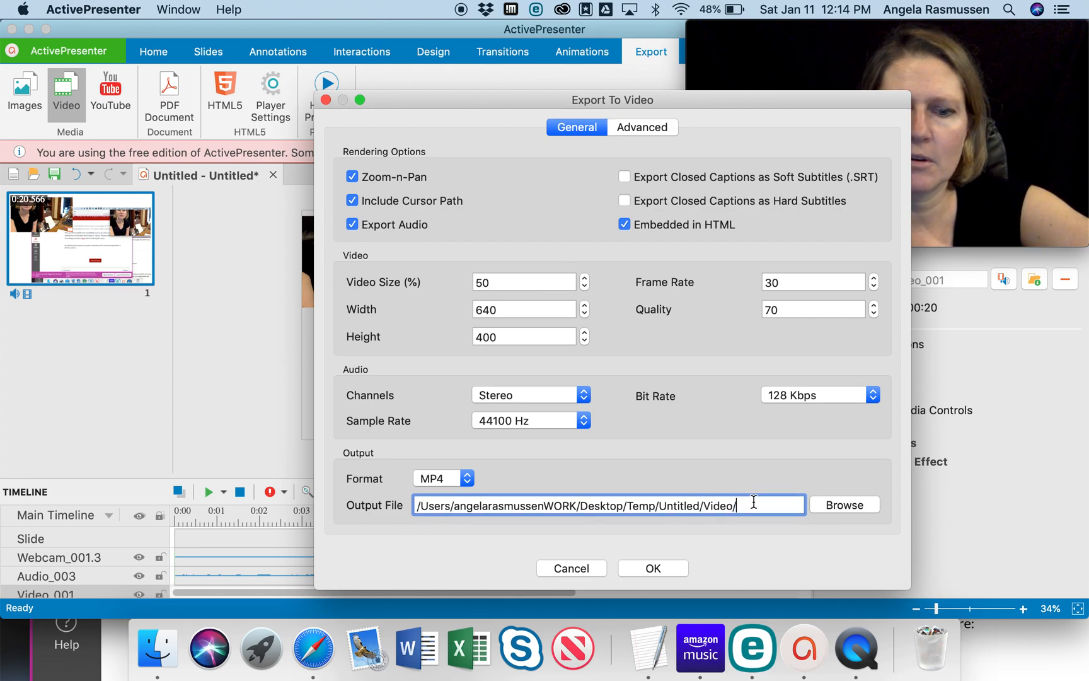
{"action": "type", "text": "temp2"}
{"action": "key", "text": "BackSpace"}
{"action": "key", "text": "BackSpace"}
{"action": "key", "text": "BackSpace"}
{"action": "key", "text": "BackSpace"}
{"action": "key", "text": "BackSpace"}
{"action": "key", "text": "BackSpace"}
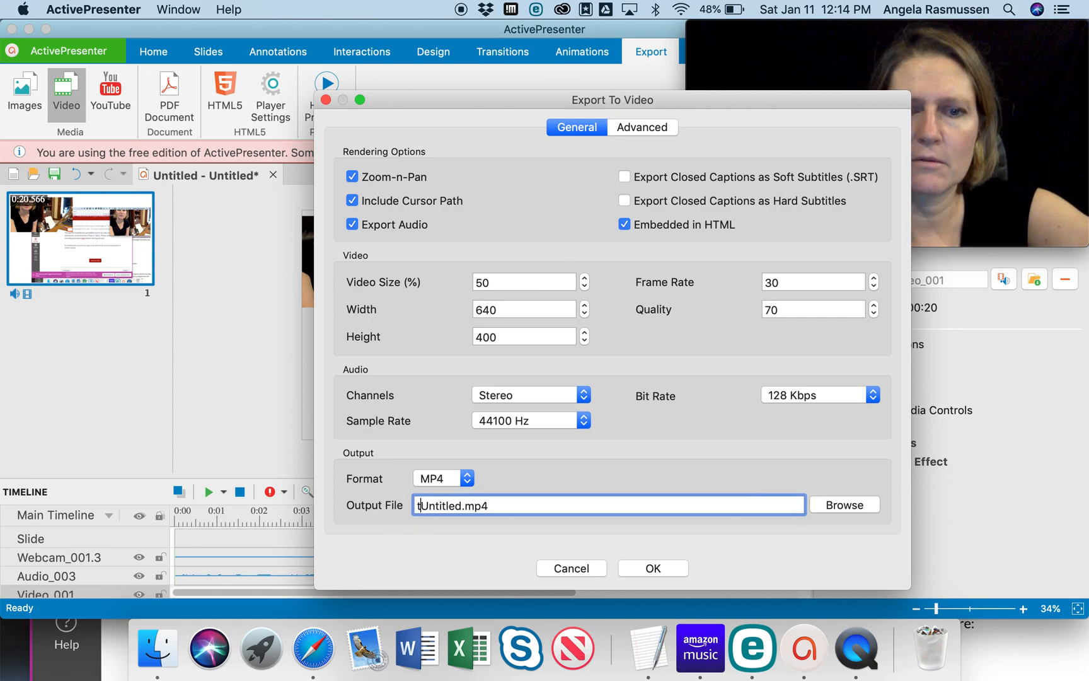
{"action": "key", "text": "Right"}
{"action": "key", "text": "Right"}
{"action": "key", "text": "Right"}
{"action": "key", "text": "Right"}
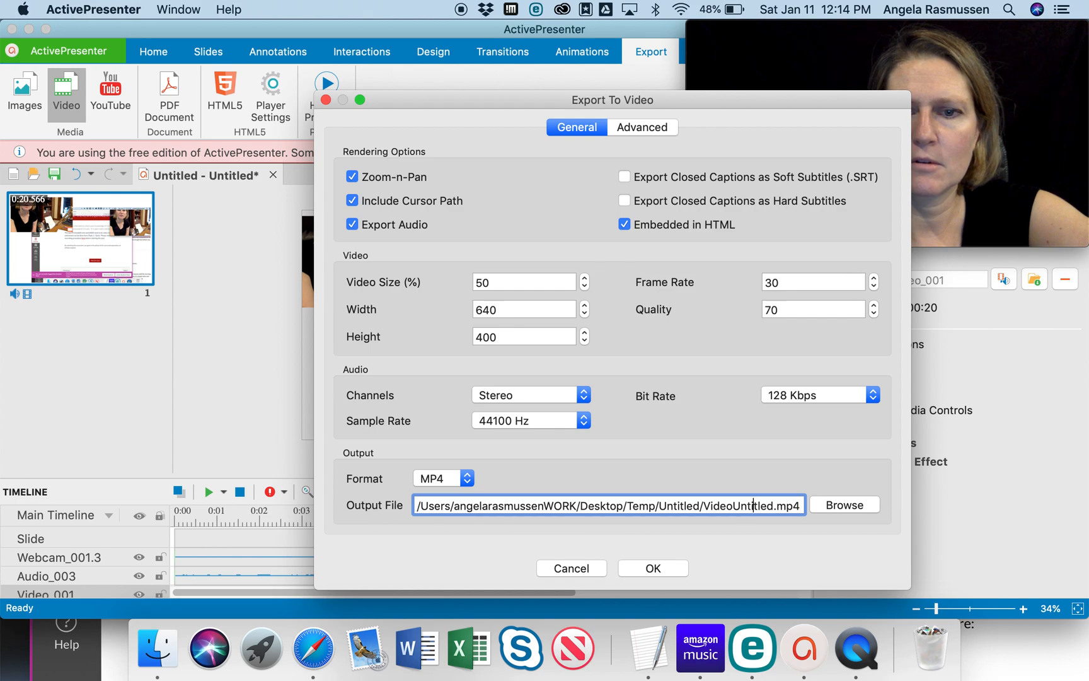
{"action": "key", "text": "BackSpace"}
{"action": "key", "text": "BackSpace"}
{"action": "key", "text": "BackSpace"}
{"action": "key", "text": "BackSpace"}
{"action": "key", "text": "BackSpace"}
{"action": "key", "text": "BackSpace"}
{"action": "key", "text": "BackSpace"}
{"action": "key", "text": "BackSpace"}
{"action": "key", "text": "BackSpace"}
{"action": "key", "text": "BackSpace"}
{"action": "key", "text": "BackSpace"}
{"action": "key", "text": "BackSpace"}
{"action": "key", "text": "BackSpace"}
{"action": "key", "text": "BackSpace"}
{"action": "key", "text": "BackSpace"}
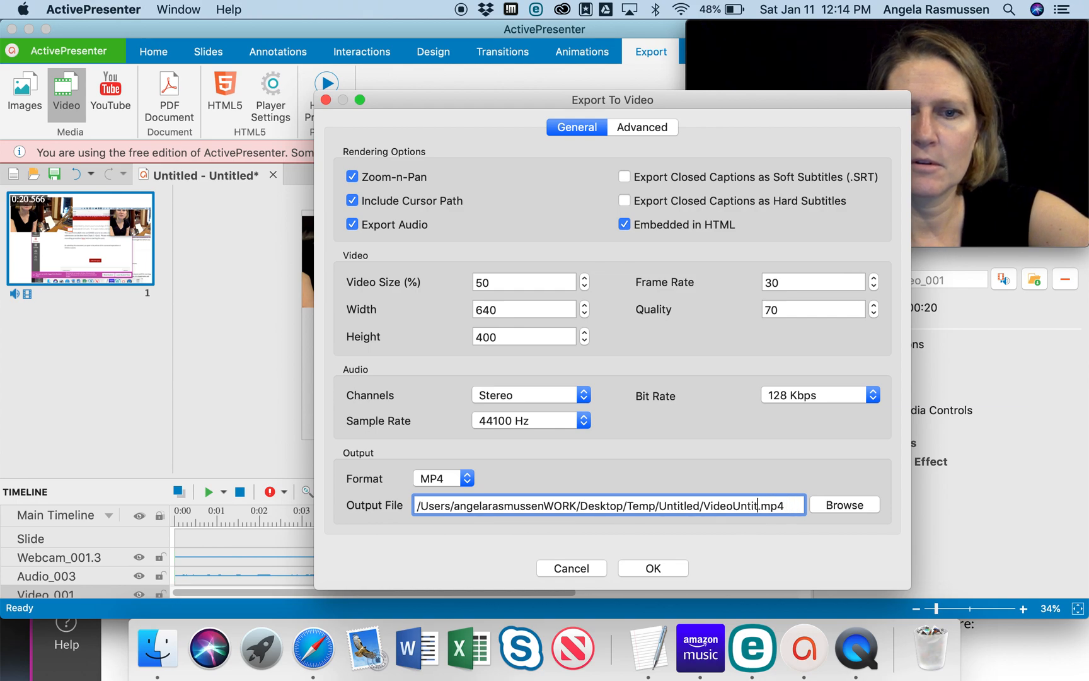
{"action": "key", "text": "BackSpace"}
{"action": "key", "text": "BackSpace"}
{"action": "key", "text": "BackSpace"}
{"action": "key", "text": "BackSpace"}
{"action": "key", "text": "BackSpace"}
{"action": "key", "text": "BackSpace"}
{"action": "key", "text": "BackSpace"}
{"action": "type", "text": "temp2"}
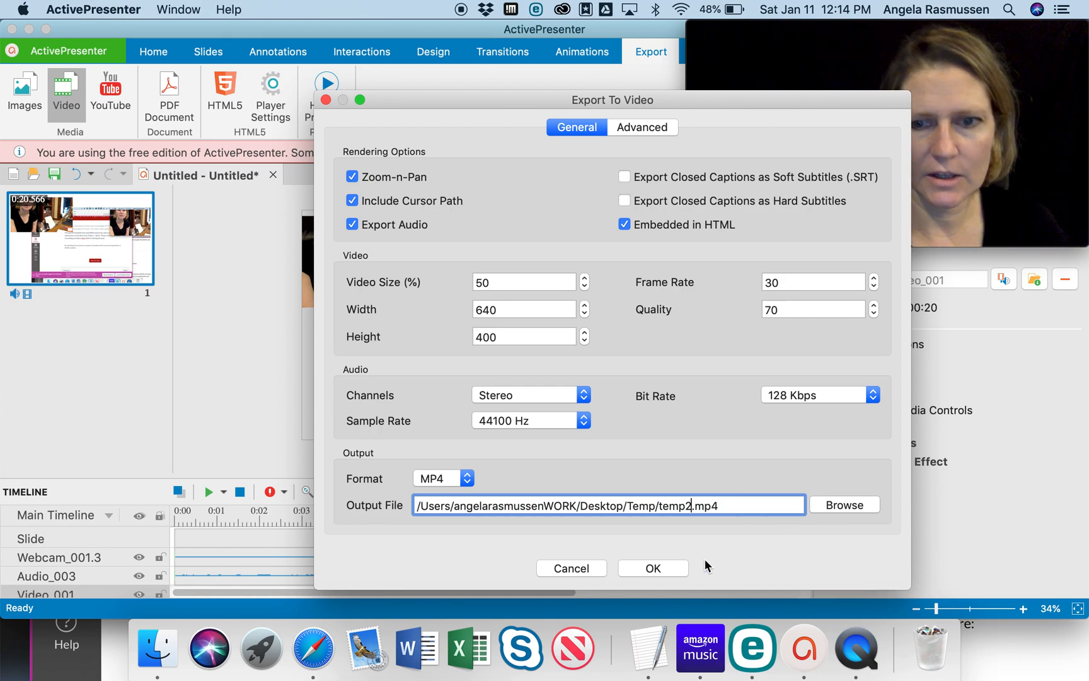
- Export the video and briefly play the exported result in the browser, pausing it after about two seconds
{"action": "left_click", "coordinate": [680, 569]}
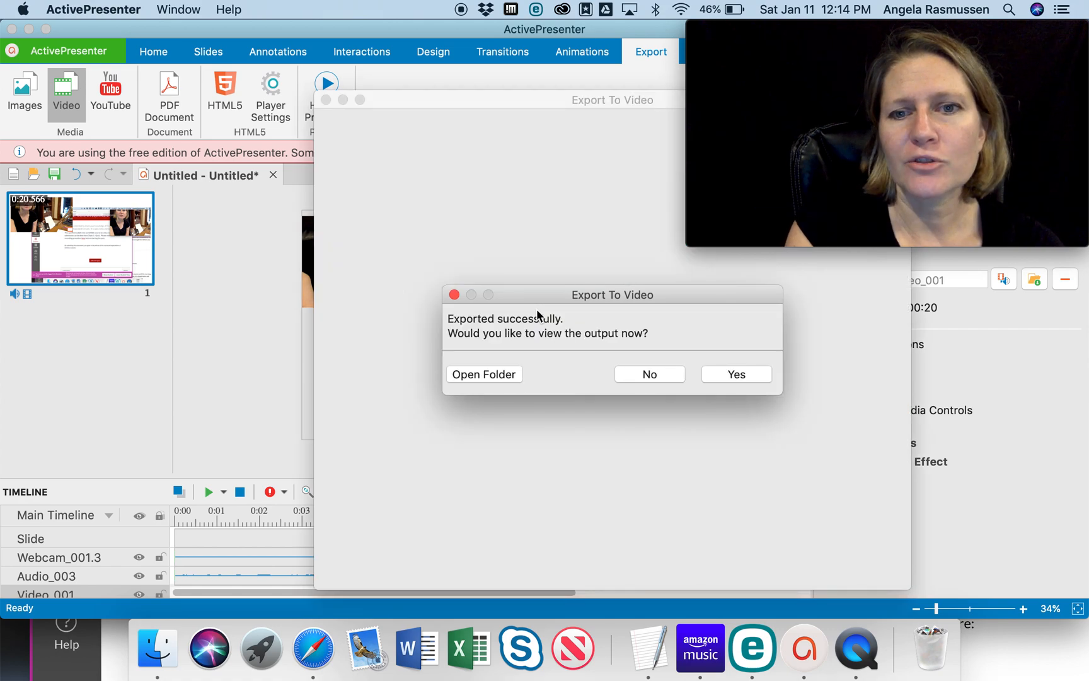
{"action": "left_click", "coordinate": [736, 375]}
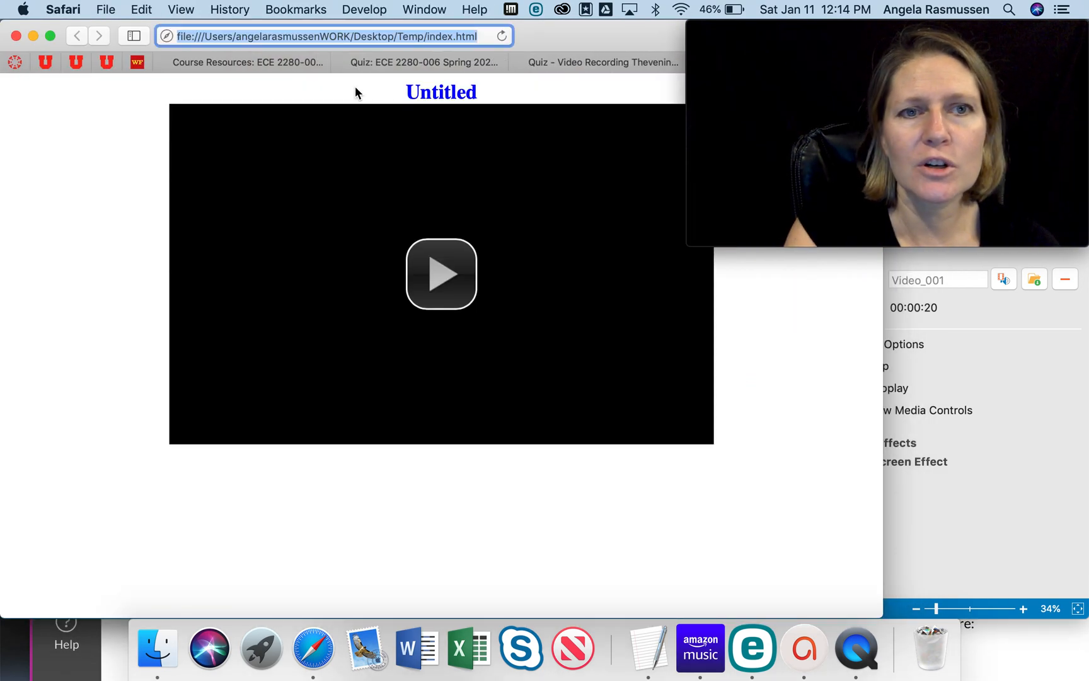
{"action": "left_click", "coordinate": [439, 276]}
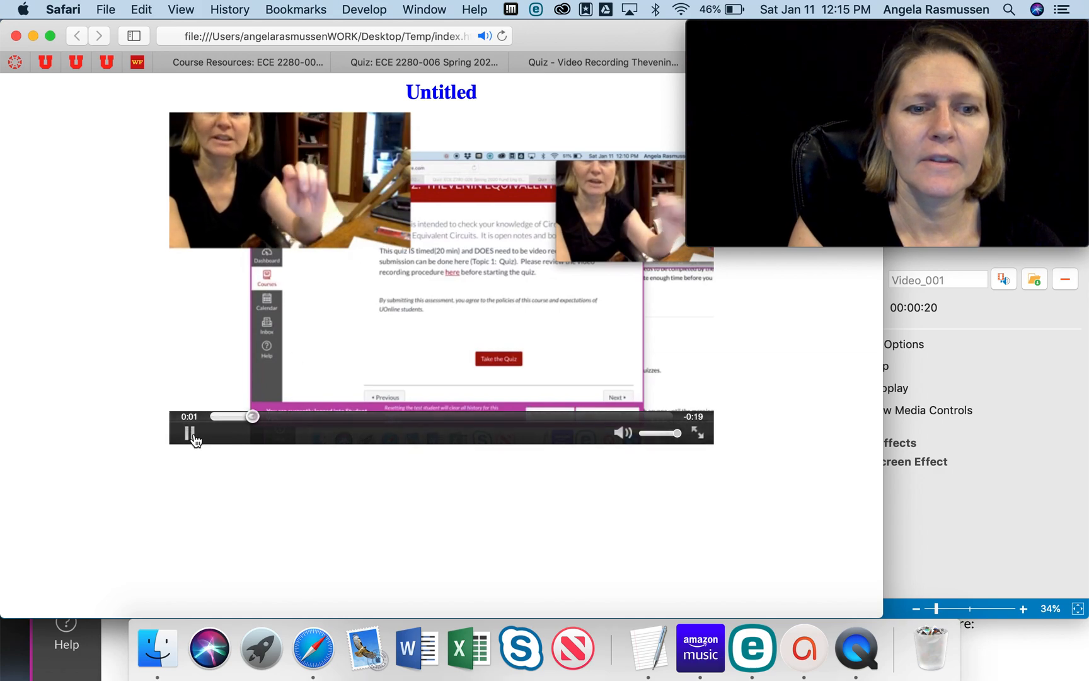
{"action": "left_click", "coordinate": [191, 435]}
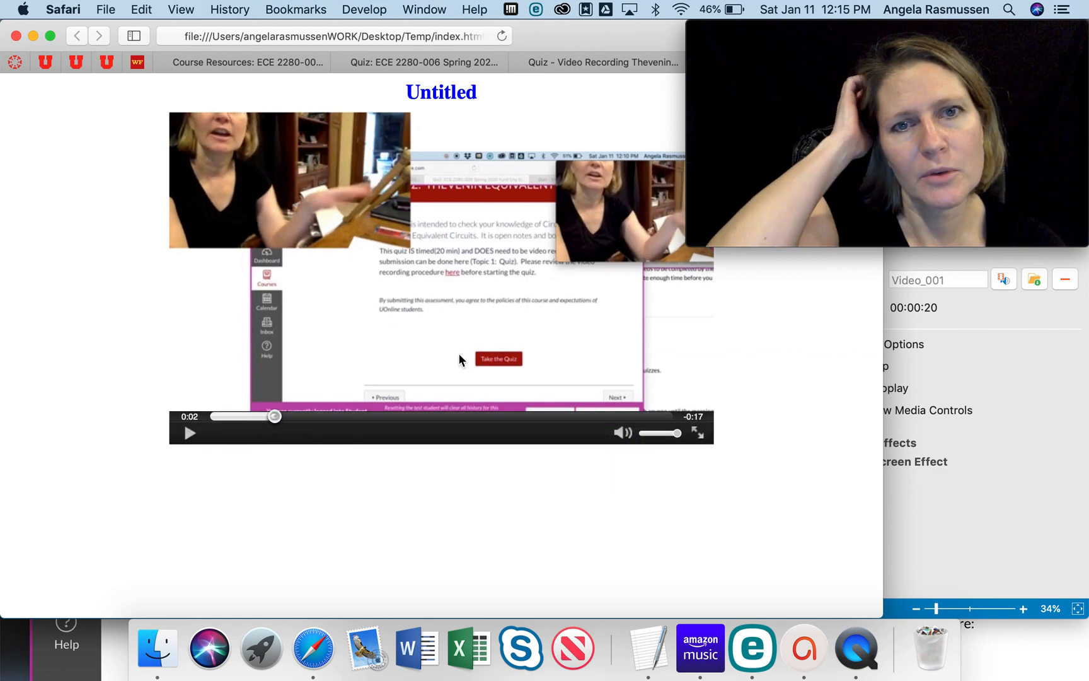
- Bring up the Thevenin Equivalent quiz video submission page and review where and how the recording is submitted
{"action": "left_click_drag", "start_coordinate": [576, 40], "coordinate": [646, 247]}
{"action": "left_click", "coordinate": [703, 310]}
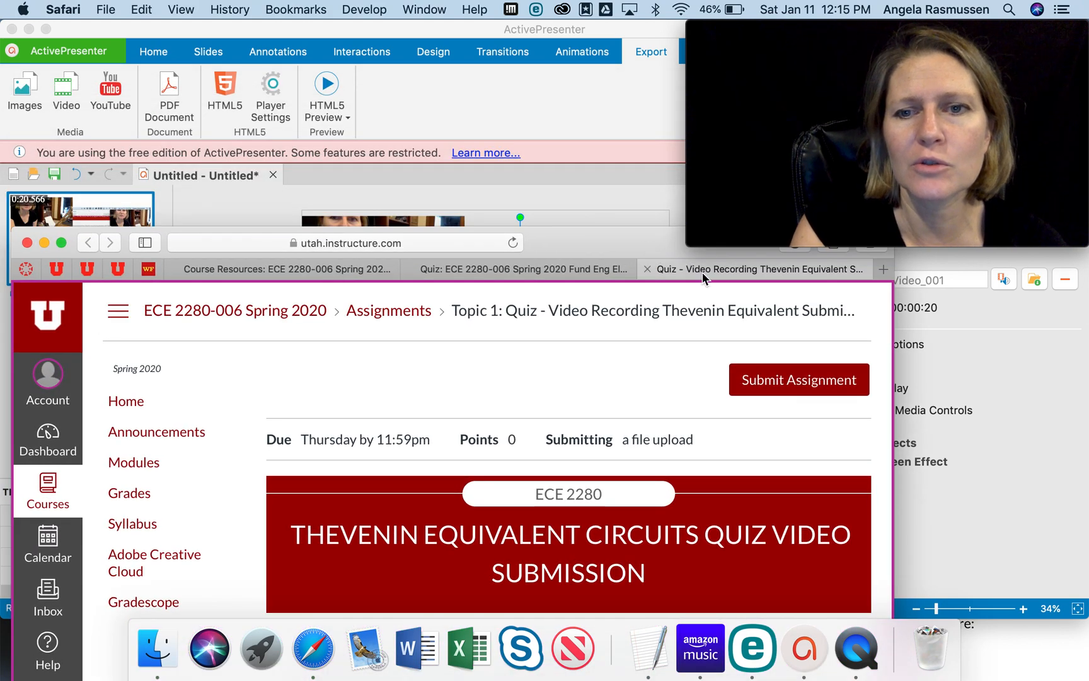
{"action": "mouse_move", "coordinate": [635, 251]}
{"action": "left_mouse_down"}
{"action": "mouse_move", "coordinate": [637, 238]}
{"action": "mouse_move", "coordinate": [639, 263]}
{"action": "left_mouse_up"}
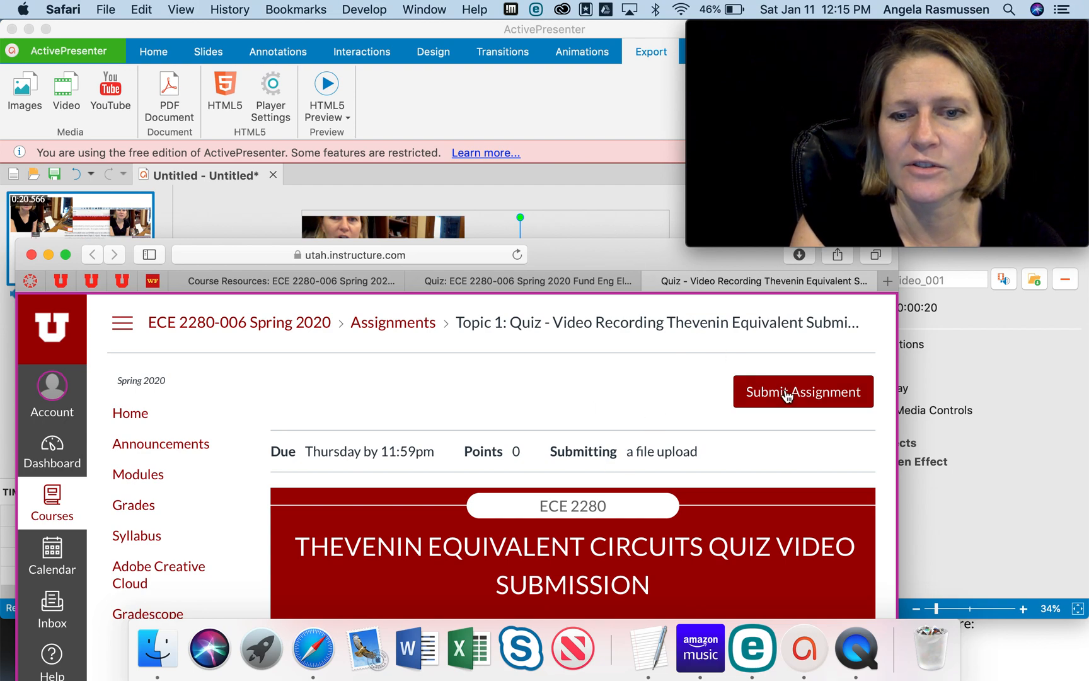
{"action": "left_click_drag", "start_coordinate": [636, 255], "coordinate": [637, 237]}
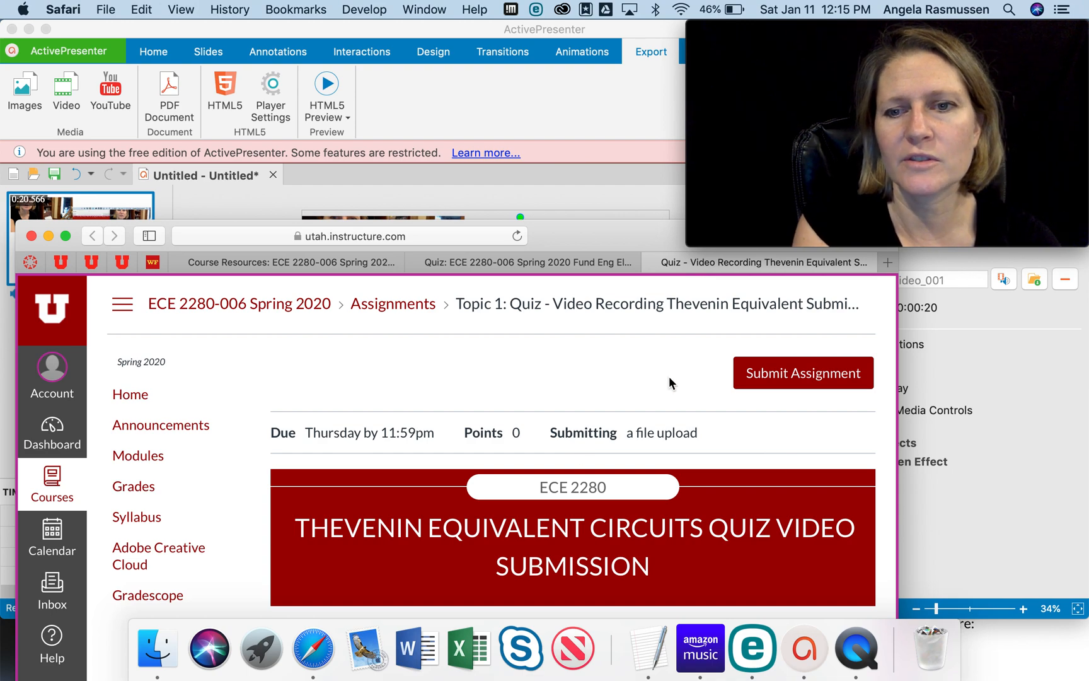
{"action": "scroll", "coordinate": [707, 386], "scroll_direction": "down", "scroll_amount": 3}
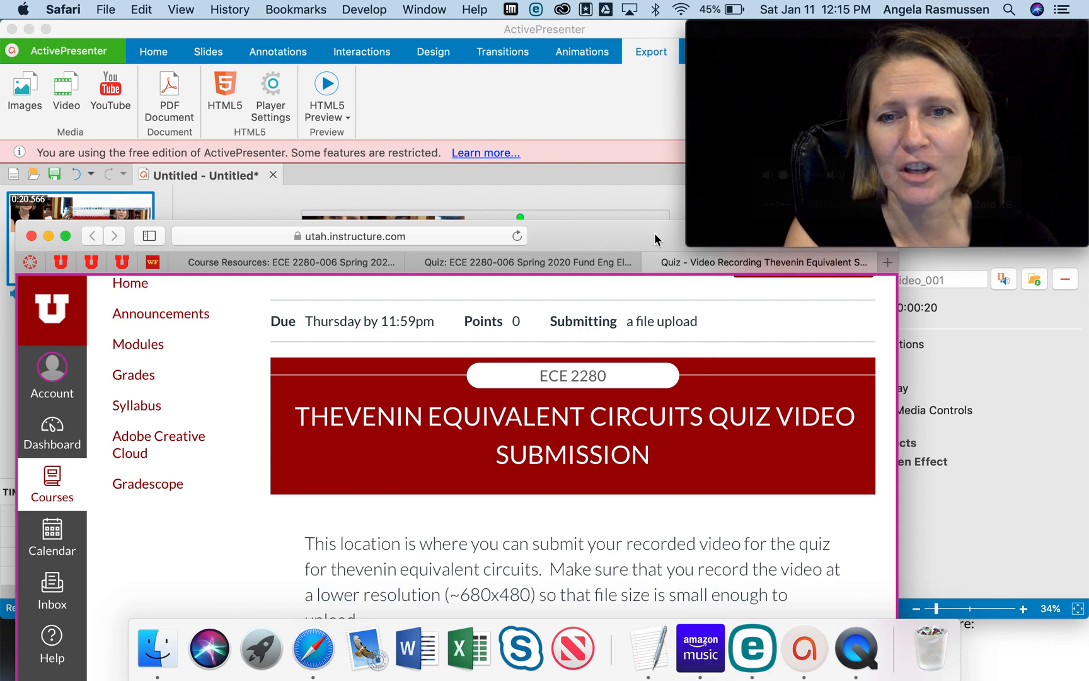
{"action": "left_click_drag", "start_coordinate": [627, 234], "coordinate": [662, 278]}
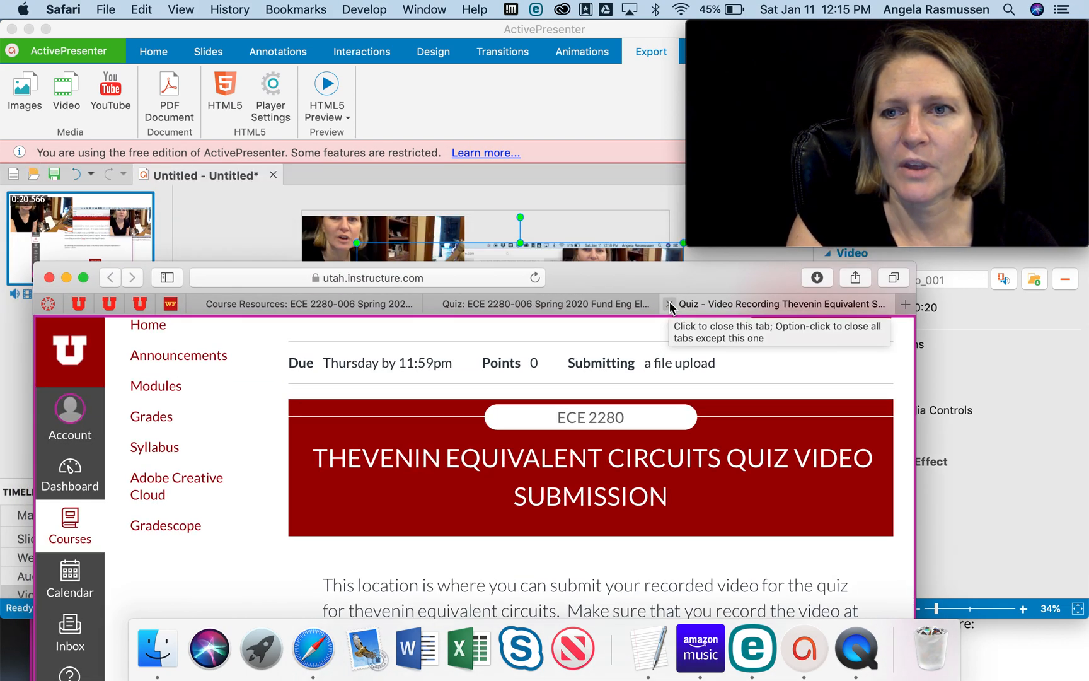
{"action": "mouse_move", "coordinate": [632, 272]}
{"action": "left_mouse_down"}
{"action": "mouse_move", "coordinate": [617, 120]}
{"action": "mouse_move", "coordinate": [616, 195]}
{"action": "mouse_move", "coordinate": [632, 250]}
{"action": "left_mouse_up"}
- Switch to QuickTime Player's Movie Recording window
{"action": "mouse_move", "coordinate": [831, 211]}
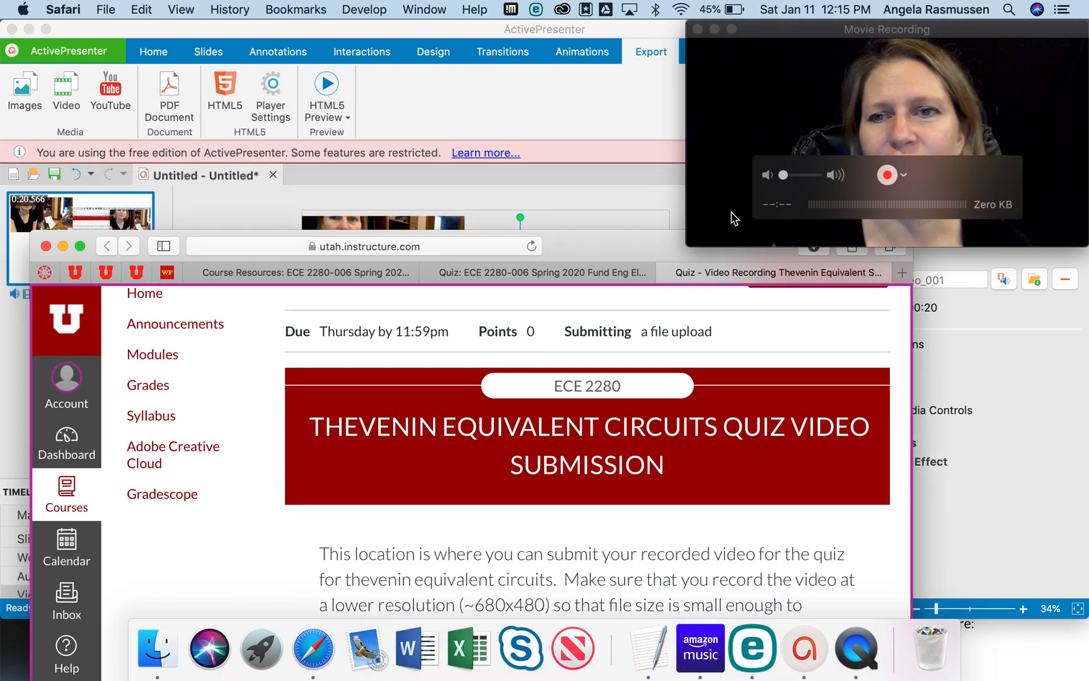
{"action": "left_click", "coordinate": [889, 182]}
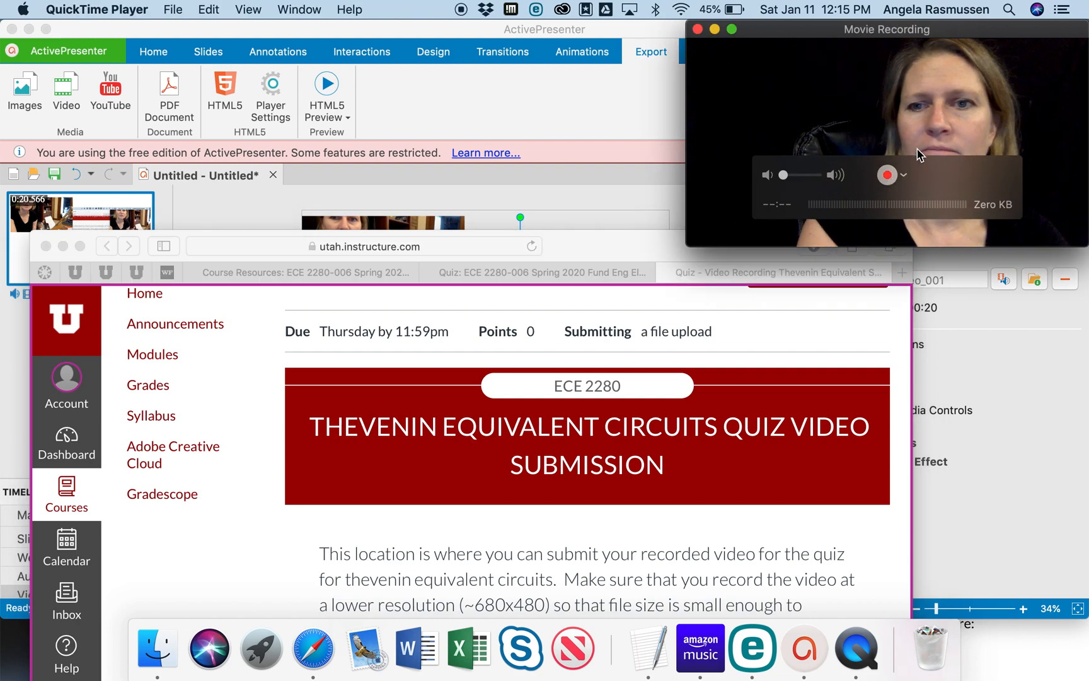